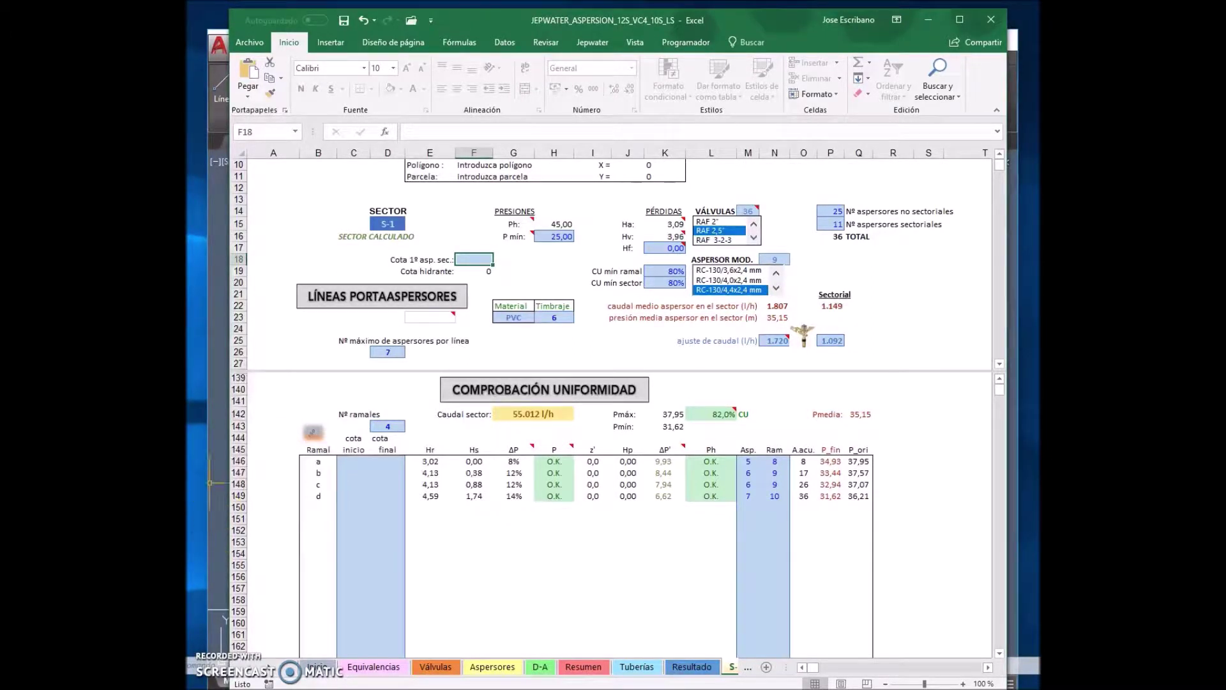
Switch to AutoCAD to view the sectors in the farm plan, and return to the Excel workbook.
left_click(218, 244)
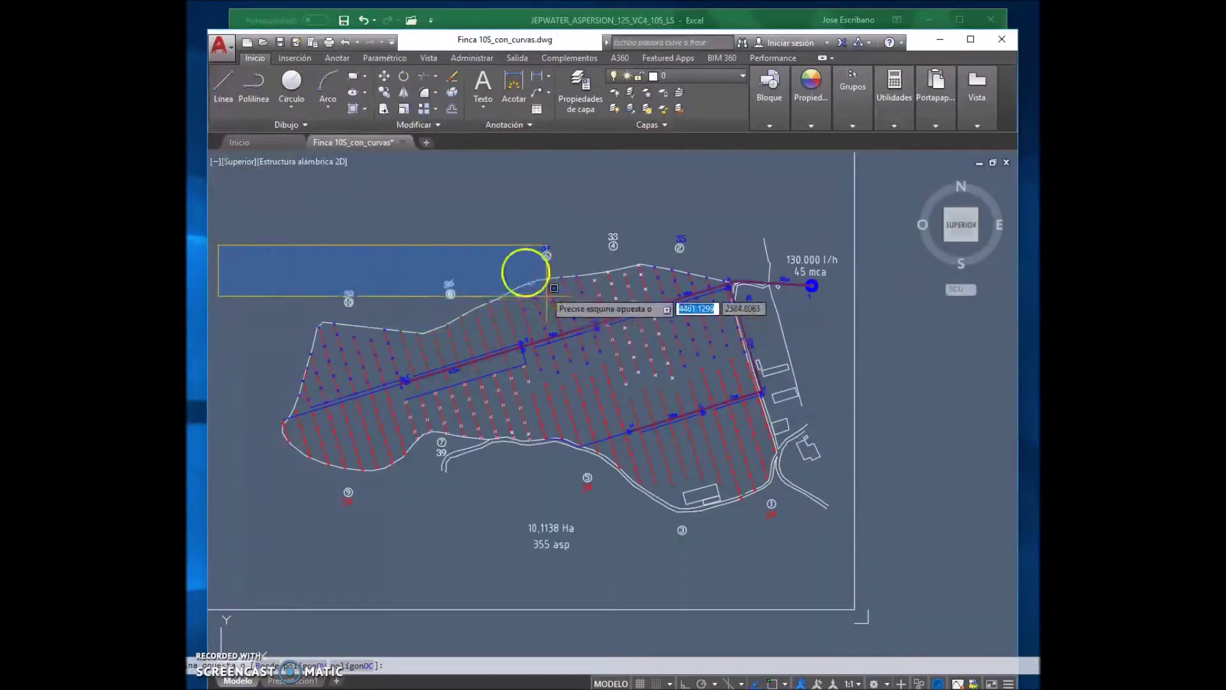
left_click(353, 247)
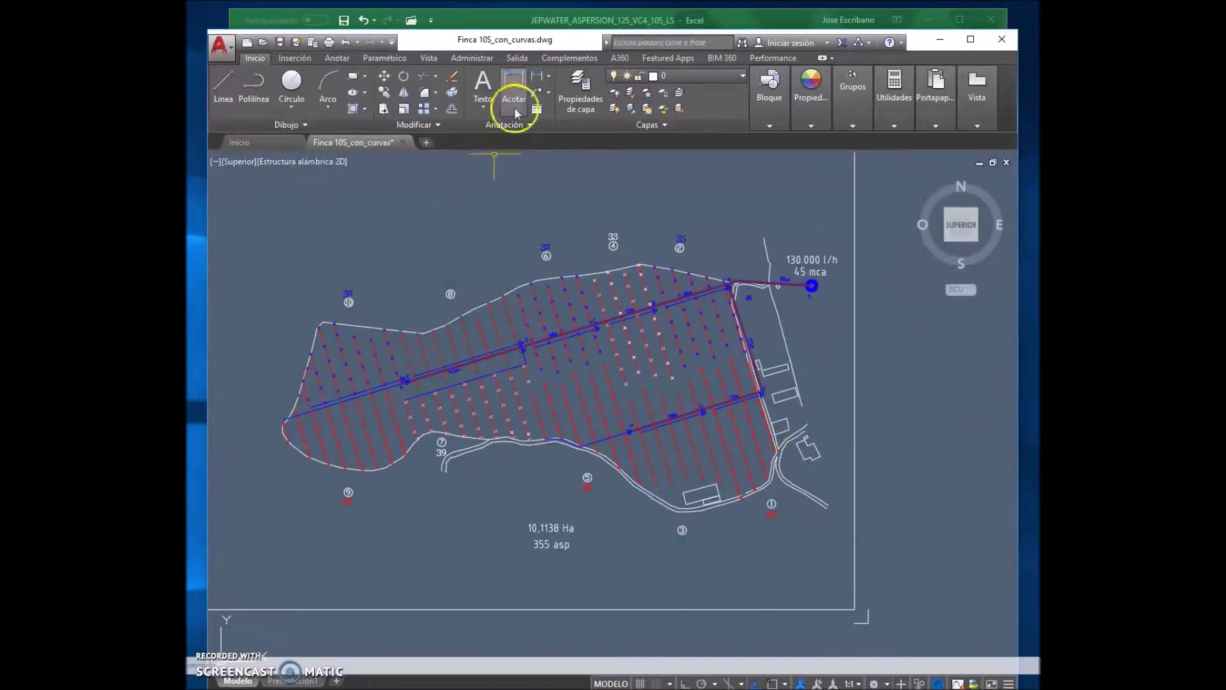
left_click(521, 21)
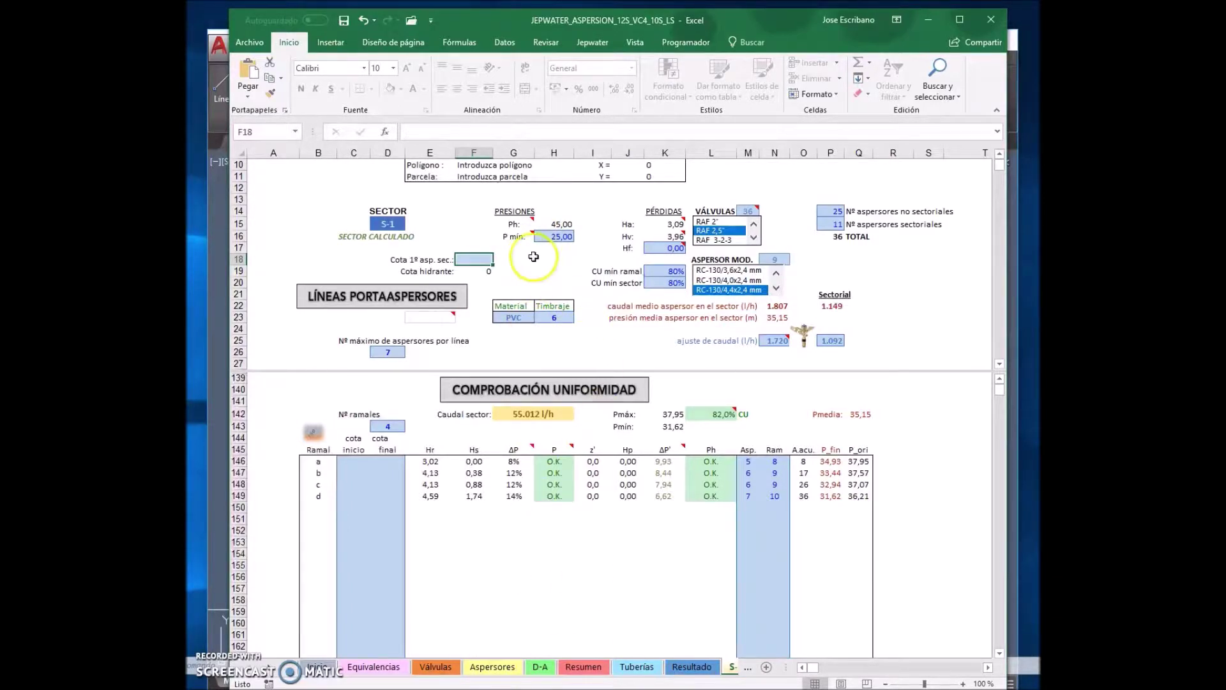
Review the sprinkler line, secondary pipe and primary pipe tables of sector S-1.
scroll(534, 256, "down", 3)
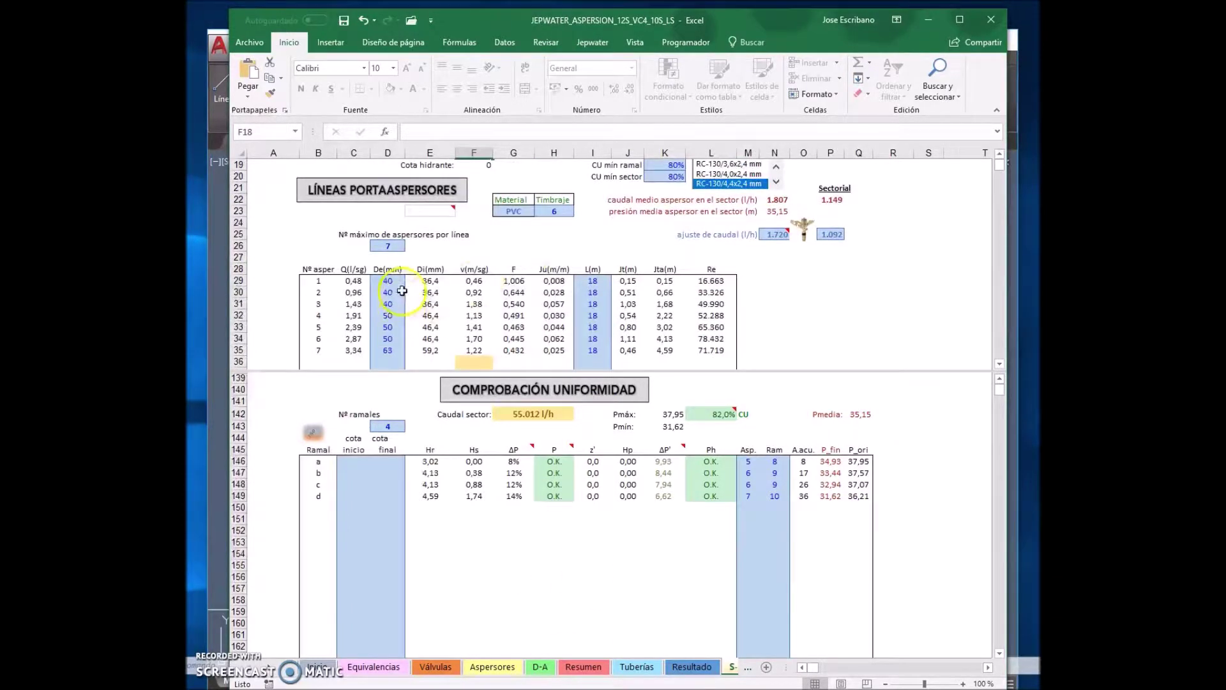
scroll(406, 298, "down", 10)
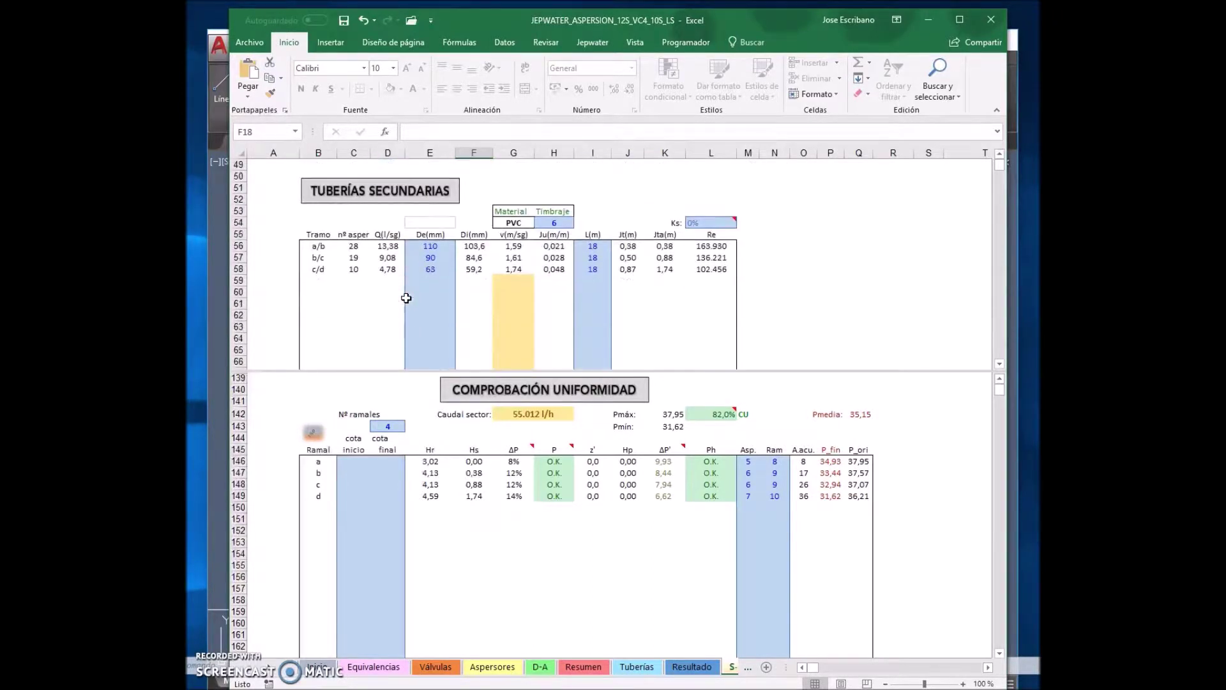
scroll(407, 295, "down", 16)
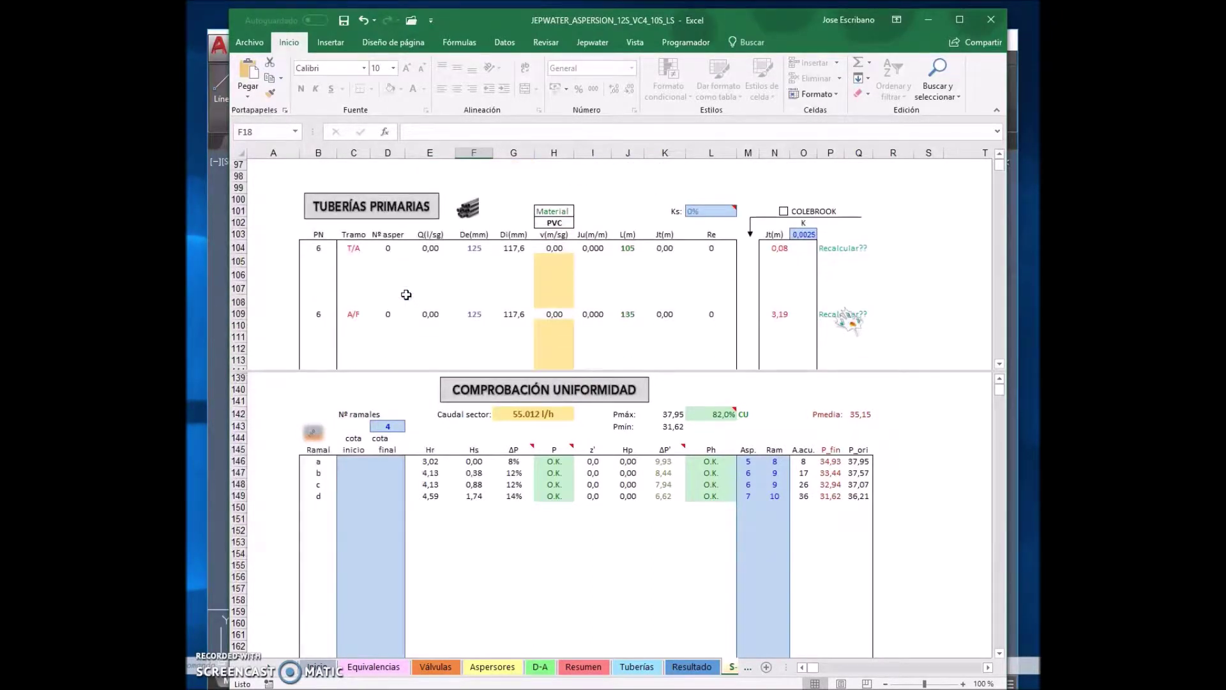
scroll(648, 310, "up", 20)
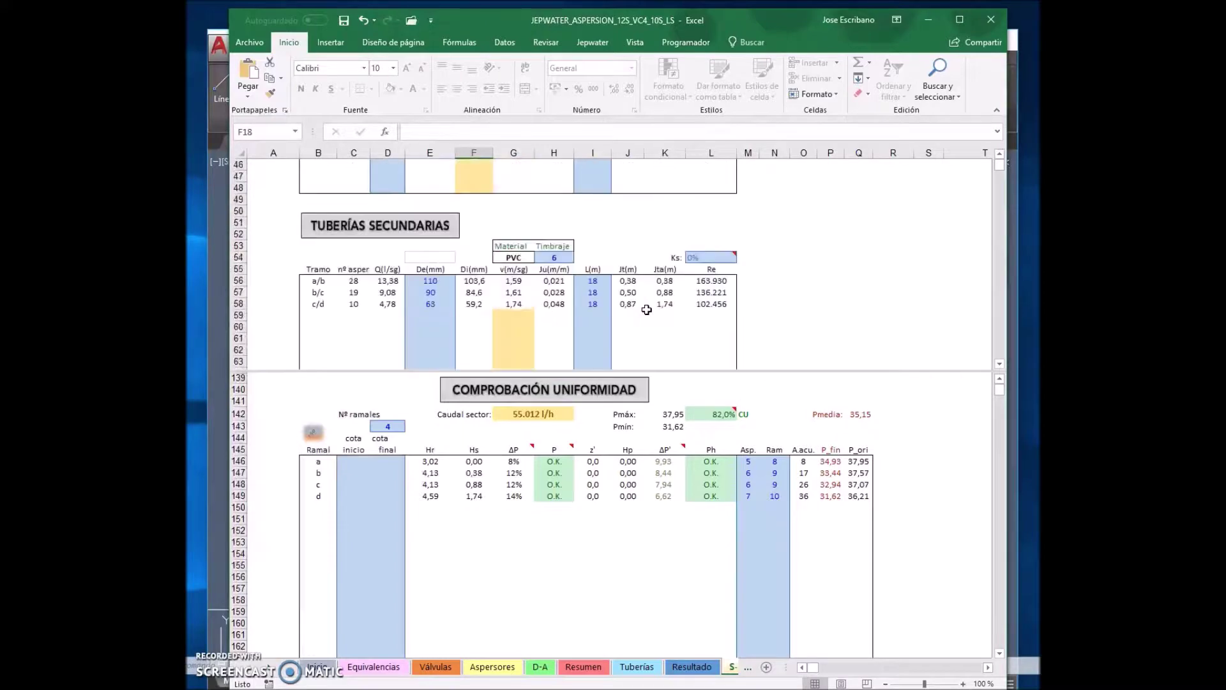
scroll(648, 310, "up", 3)
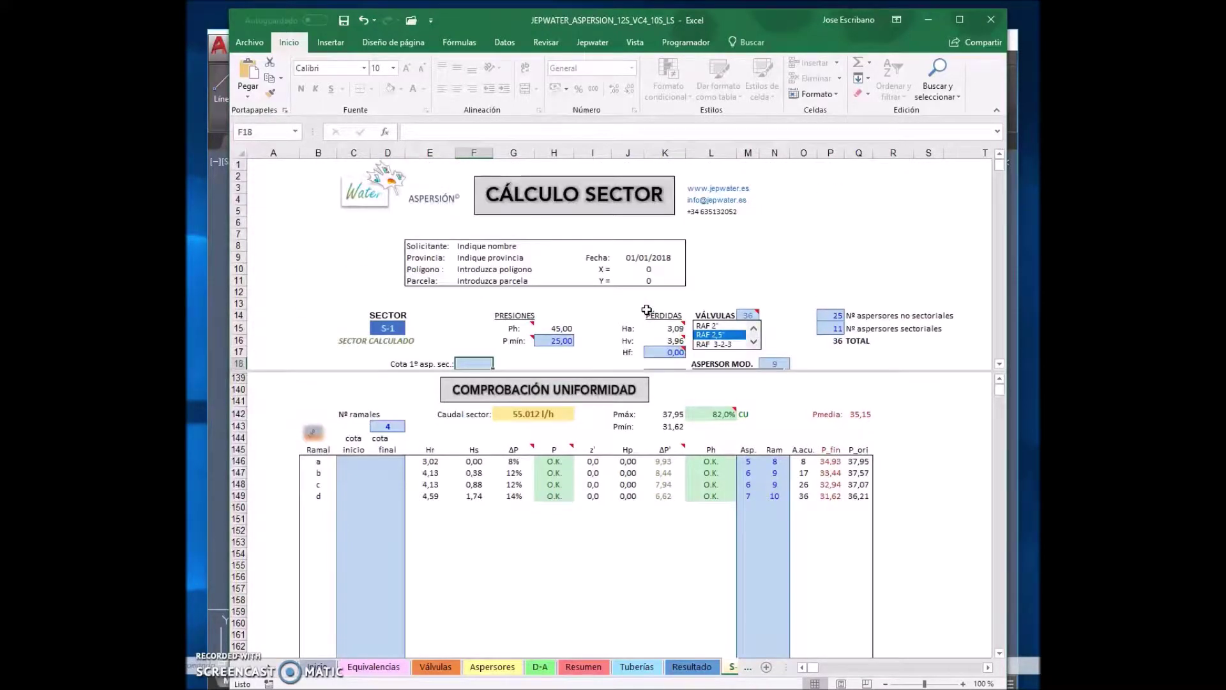
Switch to the AutoCAD drawing and turn on the CURVAS-II contour layer.
left_click(221, 319)
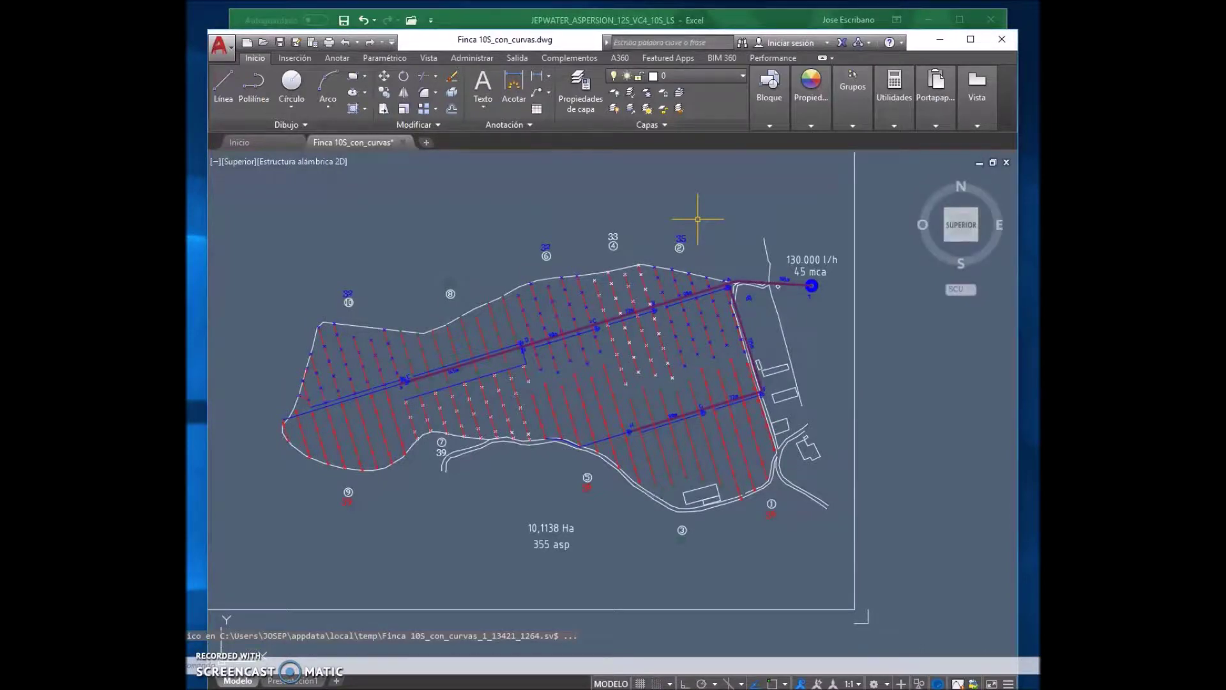
left_click(810, 83)
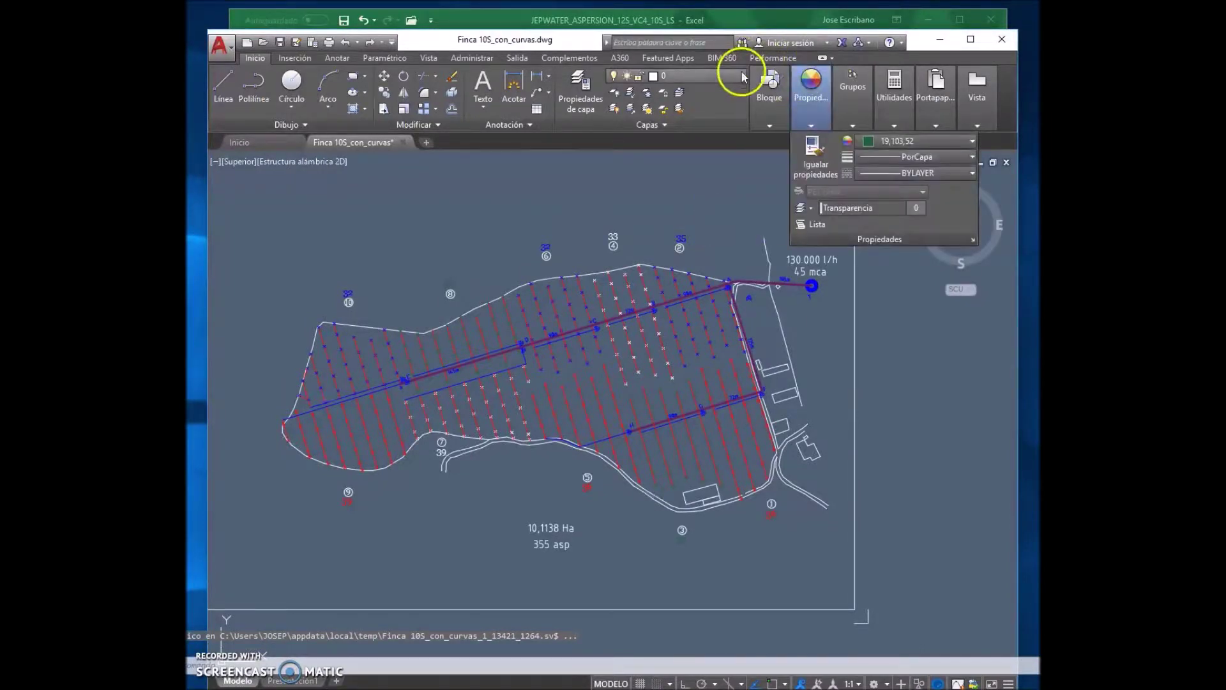
left_click(734, 76)
left_click(616, 158)
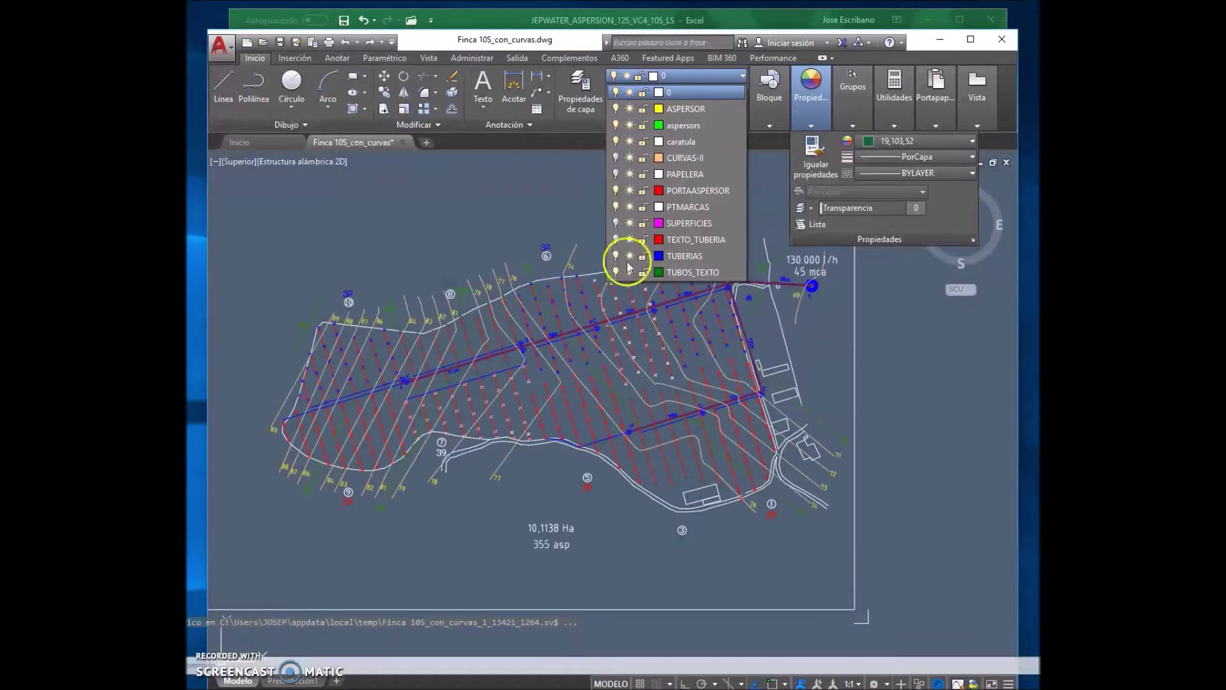
Examine the contour line elevations around sector 1, its sprinkler lines and the hydrant in the plan.
mouse_move(657, 430)
left_mouse_down()
mouse_move(591, 430)
mouse_move(560, 409)
left_mouse_up()
scroll(668, 375, "up", 2)
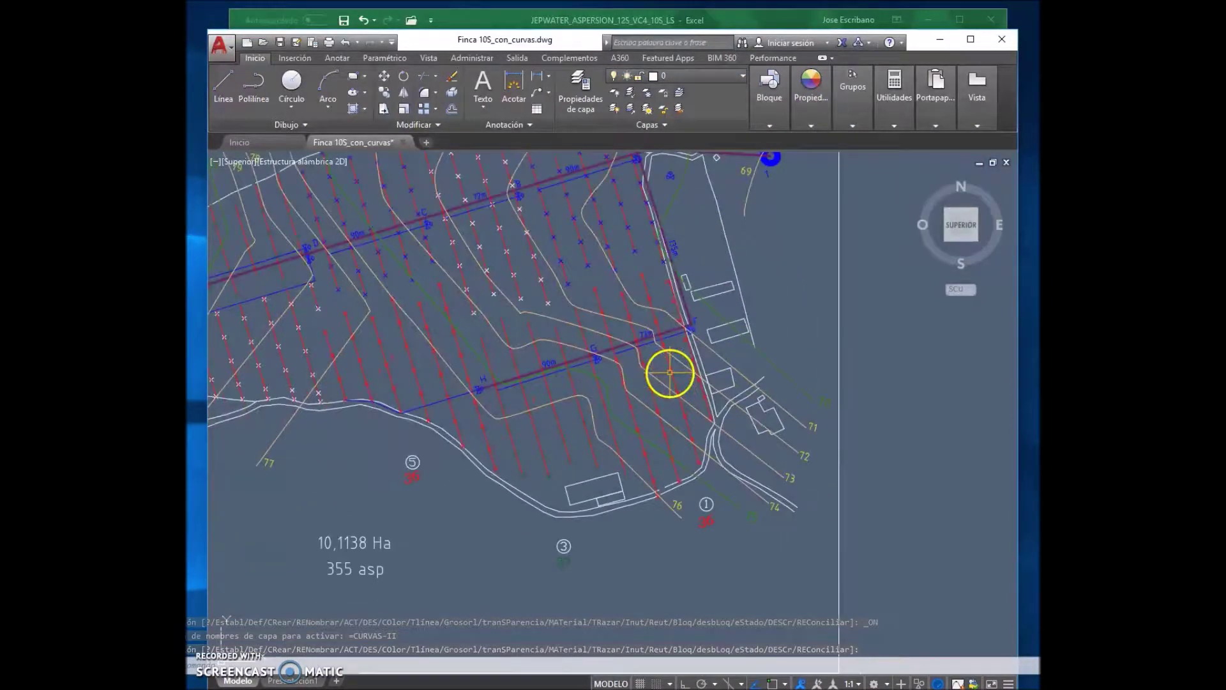
left_click_drag(665, 391, 625, 408)
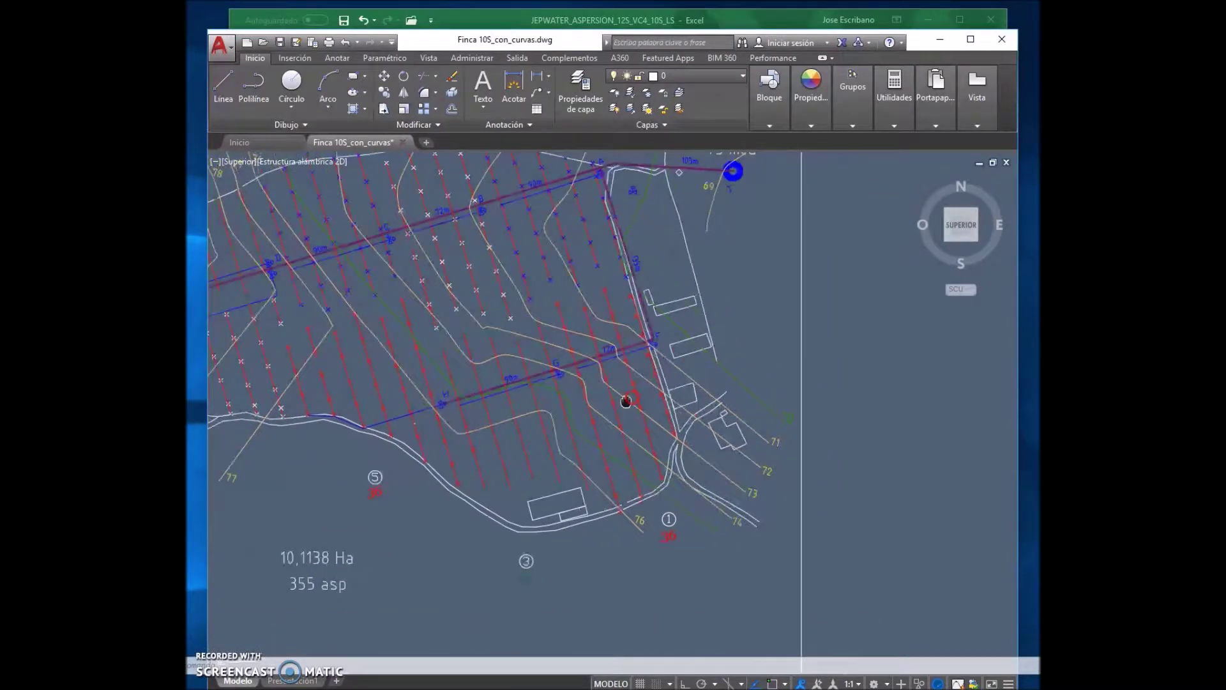
scroll(597, 344, "up", 2)
mouse_move(591, 332)
left_mouse_down()
mouse_move(562, 309)
mouse_move(583, 389)
left_mouse_up()
scroll(571, 314, "down", 3)
left_click(767, 211)
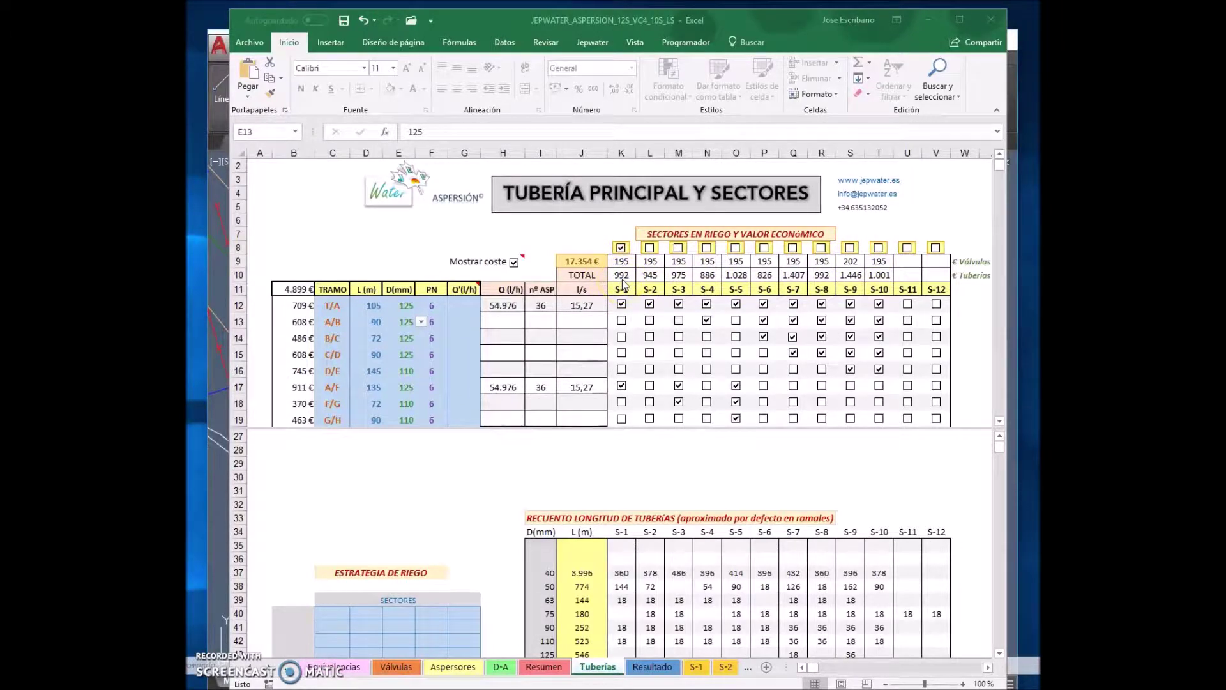
Switch to Excel and compare the S-1 sheet's sprinkler data with sector 1 in the AutoCAD plan.
left_click(693, 681)
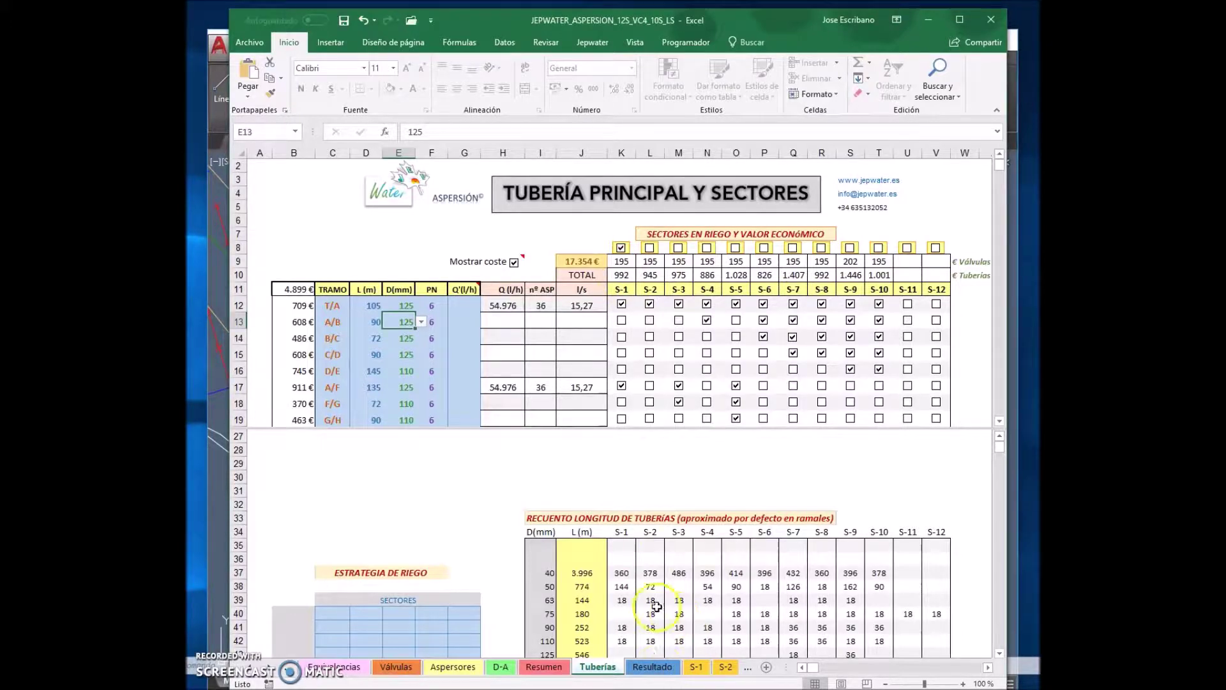
left_click(703, 670)
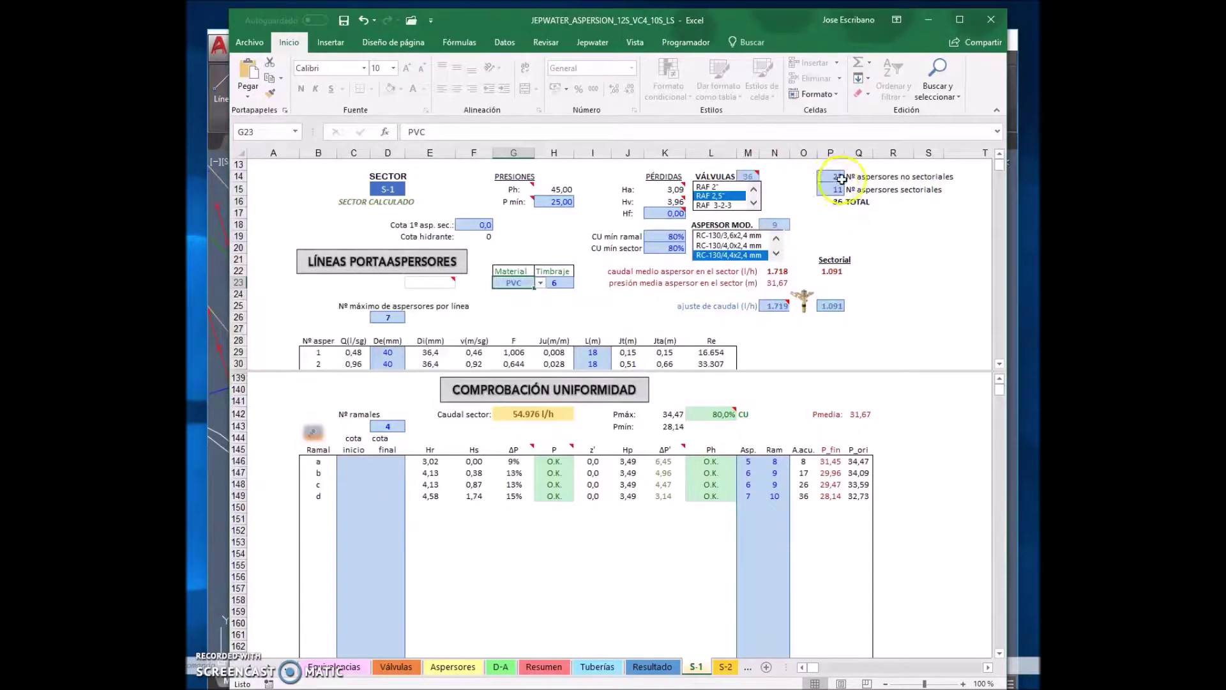
left_click(219, 422)
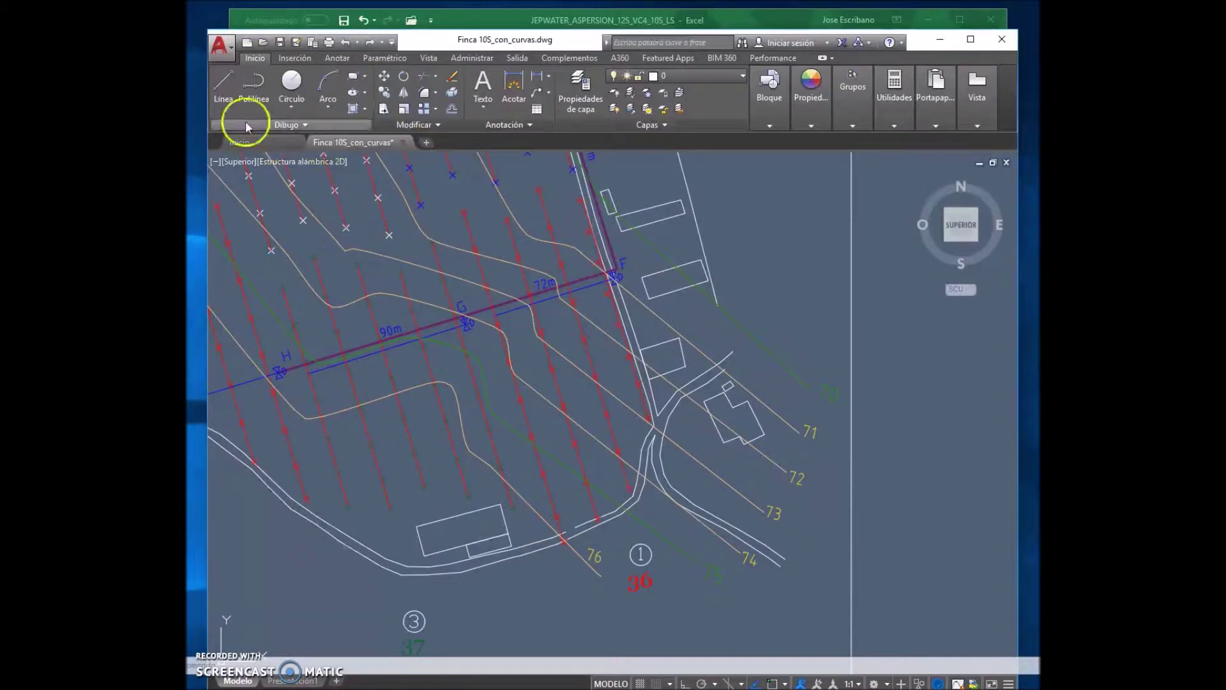
left_click(701, 21)
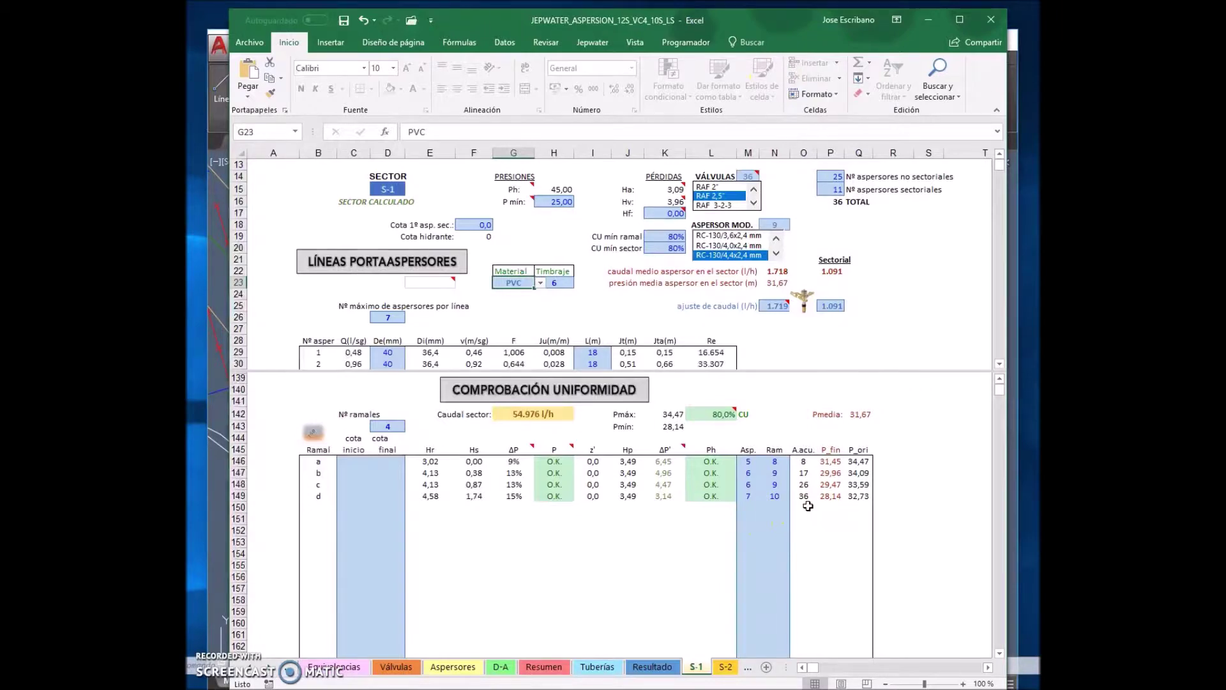
Examine the chosen non-sectorial and sectorial sprinkler models and their characteristics in the Aspersores sheet.
left_click(453, 668)
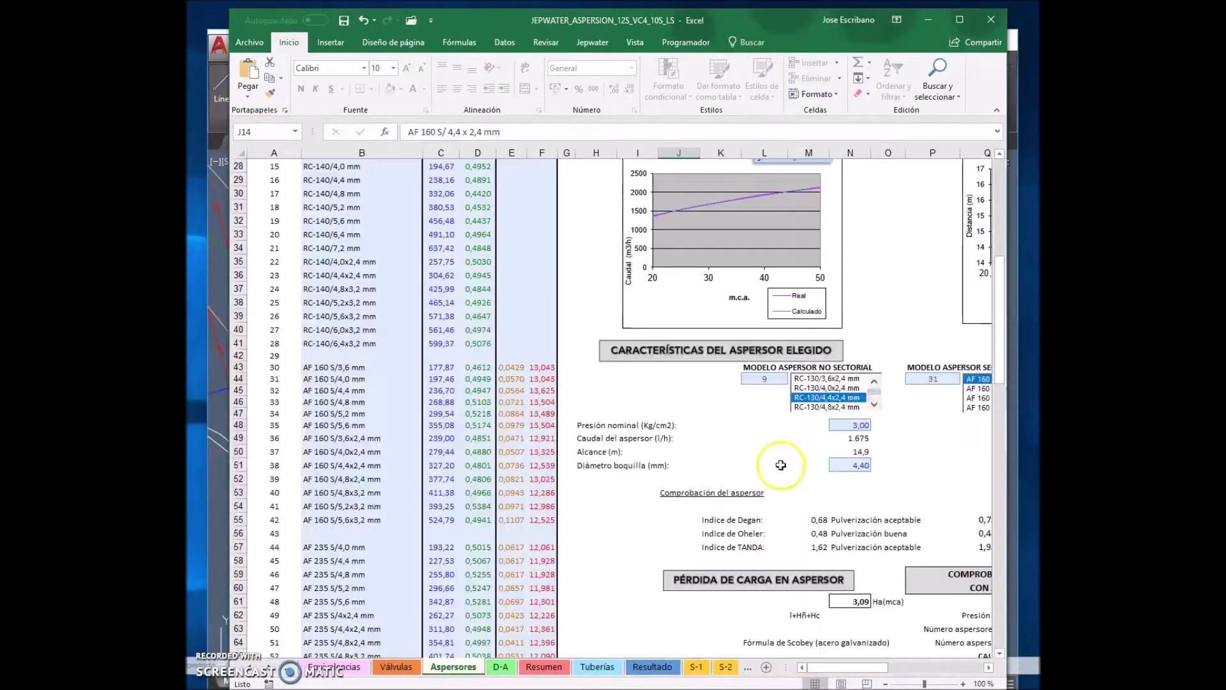
left_click_drag(876, 669, 918, 670)
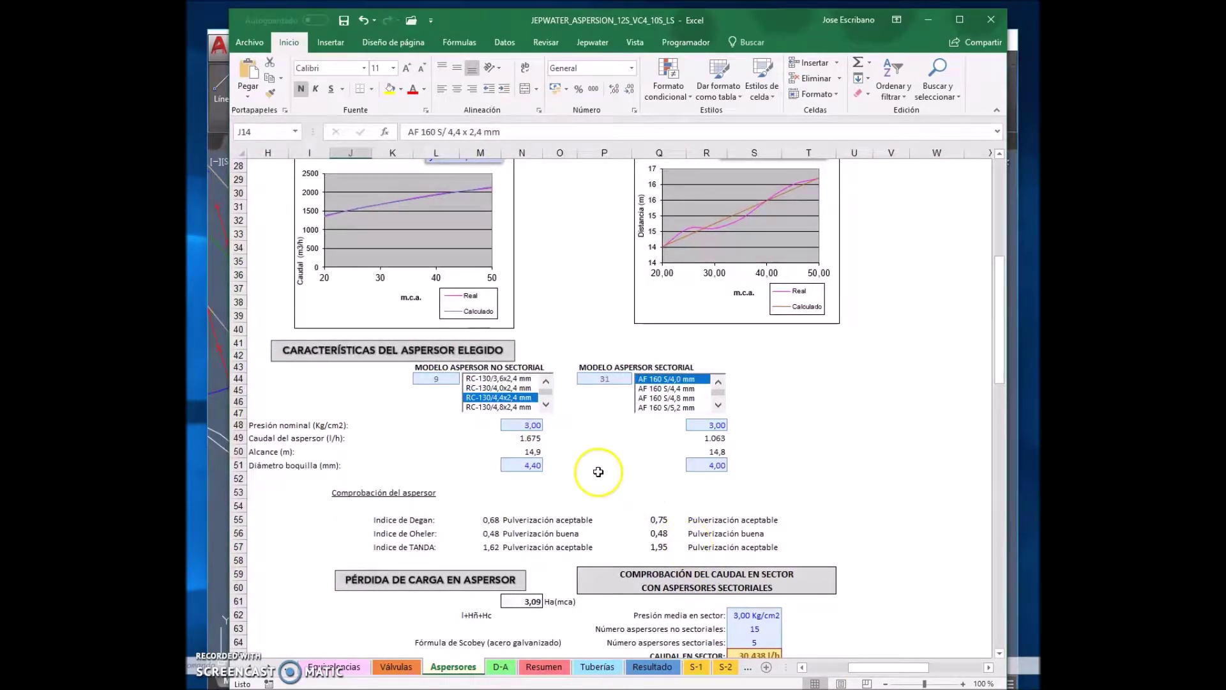
scroll(568, 409, "down", 1)
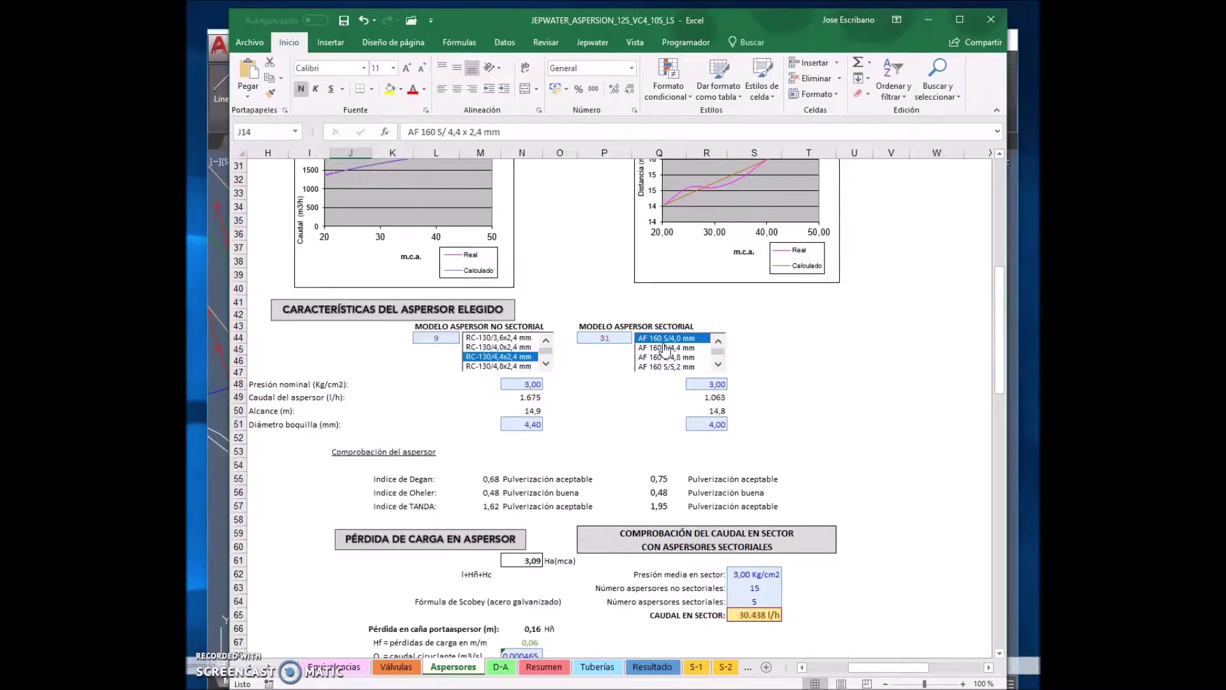
Check sector S-1's results in its own sheet and in the Resumen sheet, and look at sector 1 in the AutoCAD plan.
left_click(696, 668)
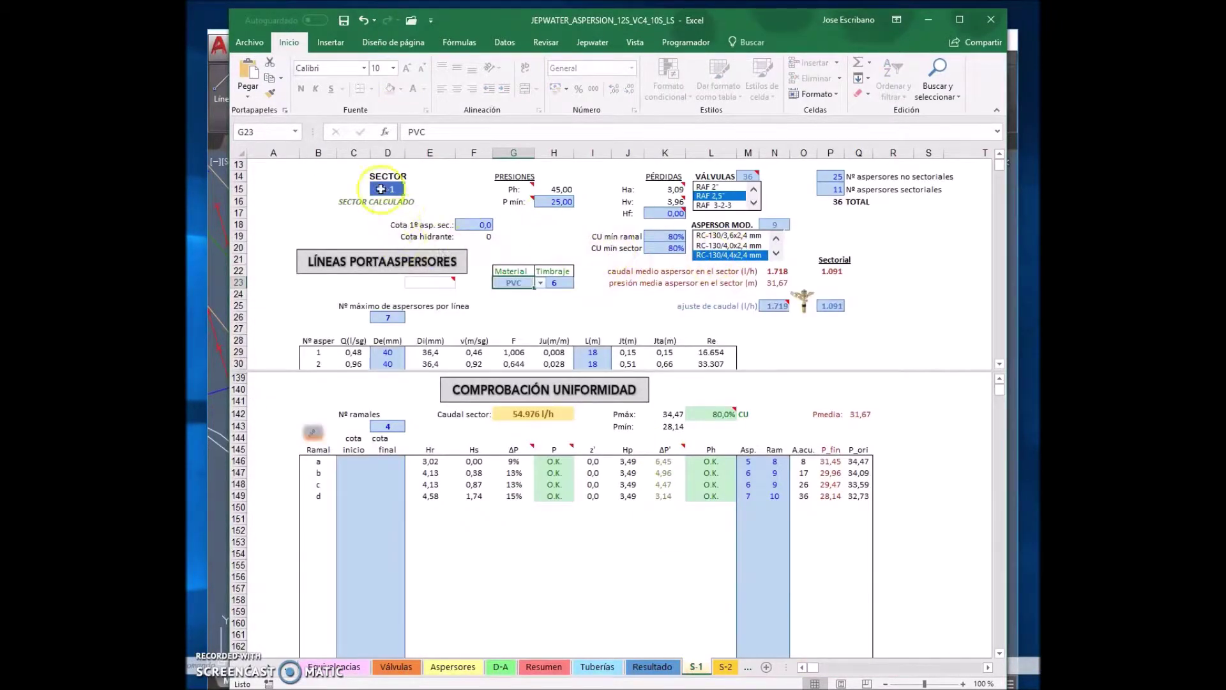
left_click(544, 667)
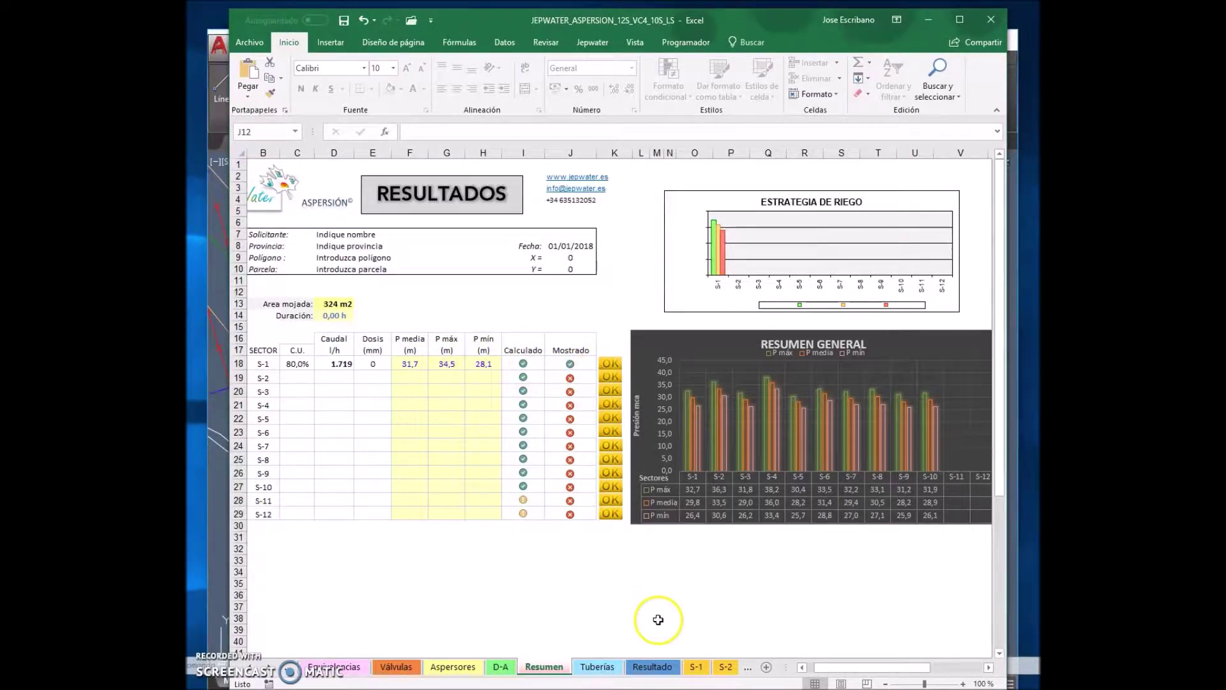
left_click(698, 667)
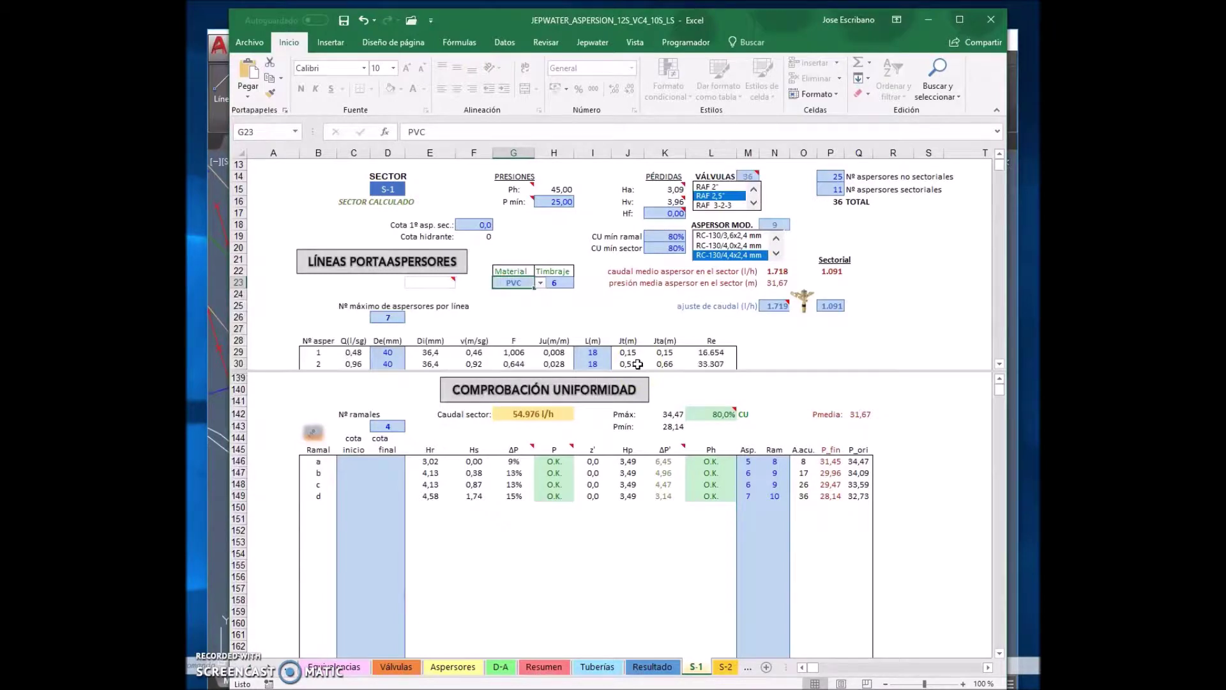
left_click(217, 509)
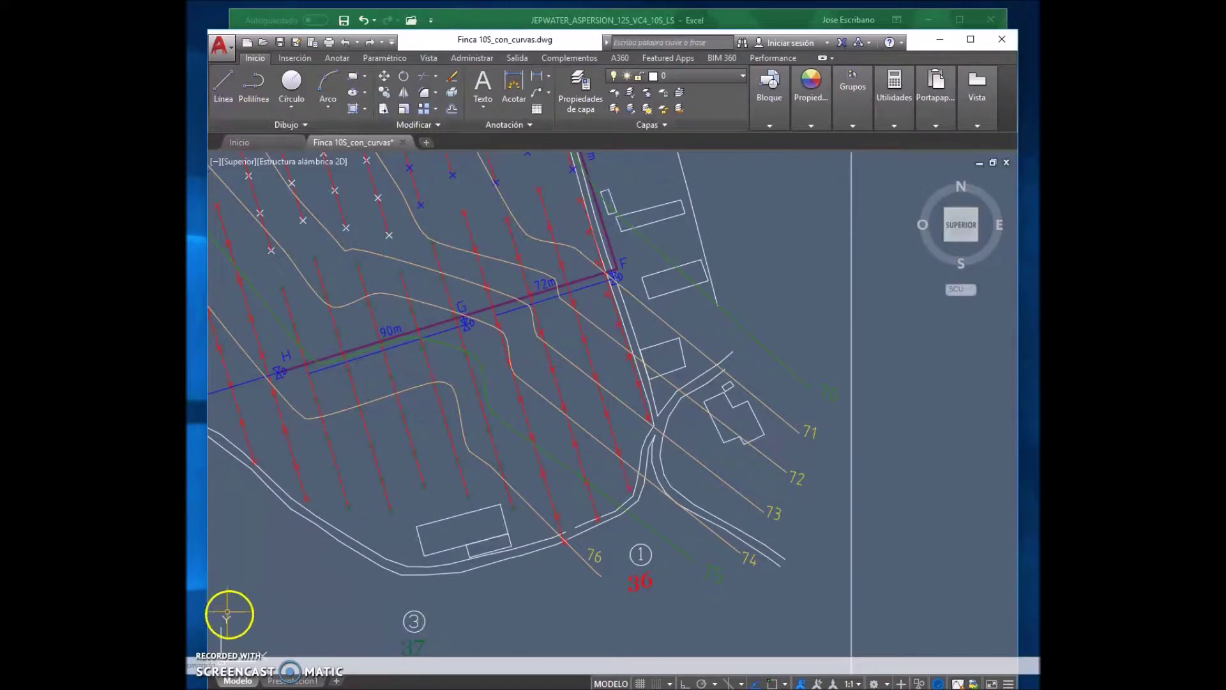
left_click(630, 17)
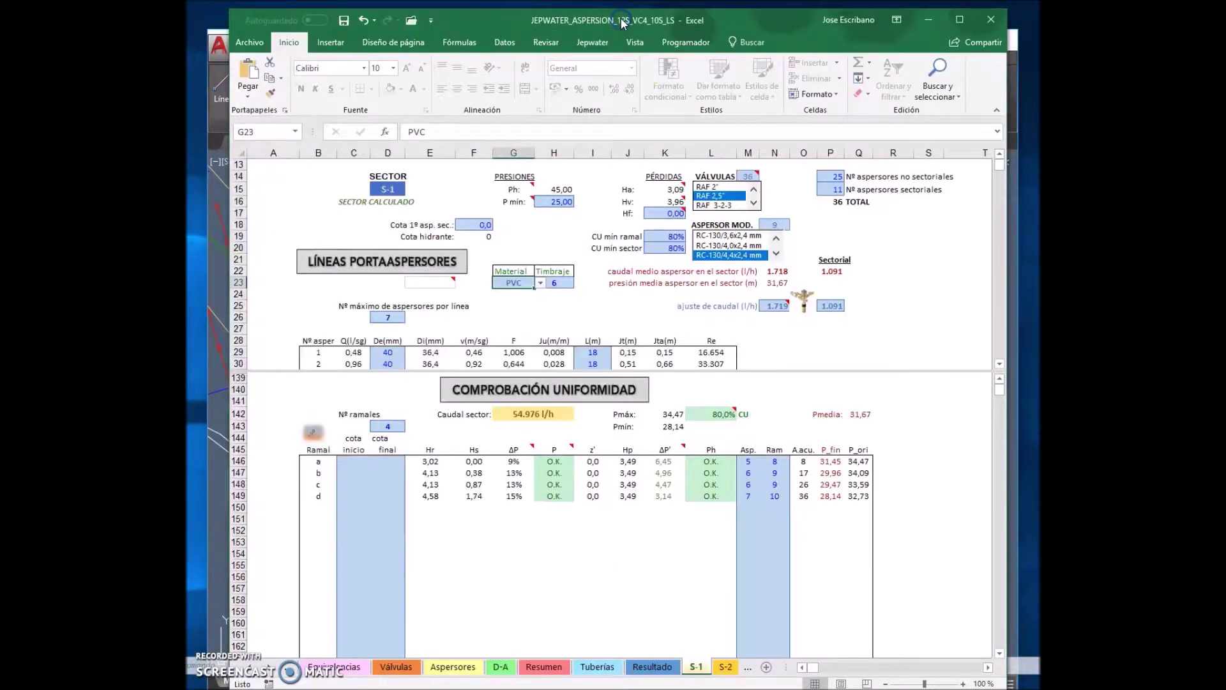
Locate the hydrant elevation in the D-A sheet and review the Tuberías and S-1 sheets.
left_click(501, 667)
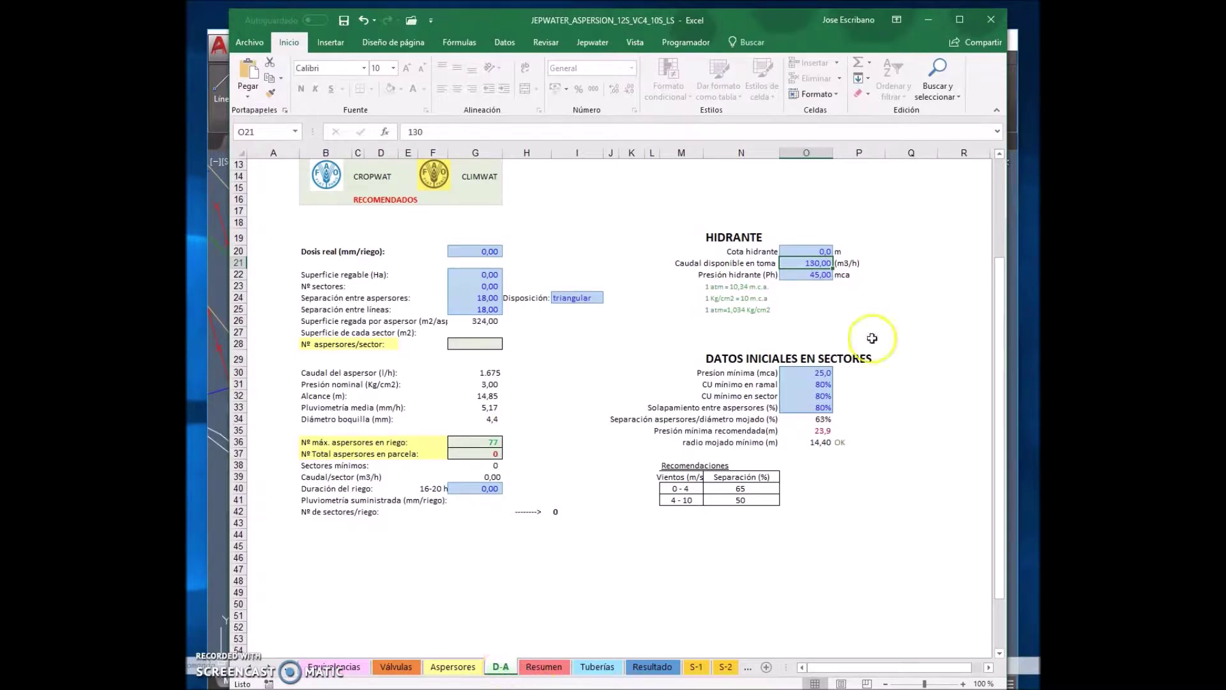
left_click(808, 251)
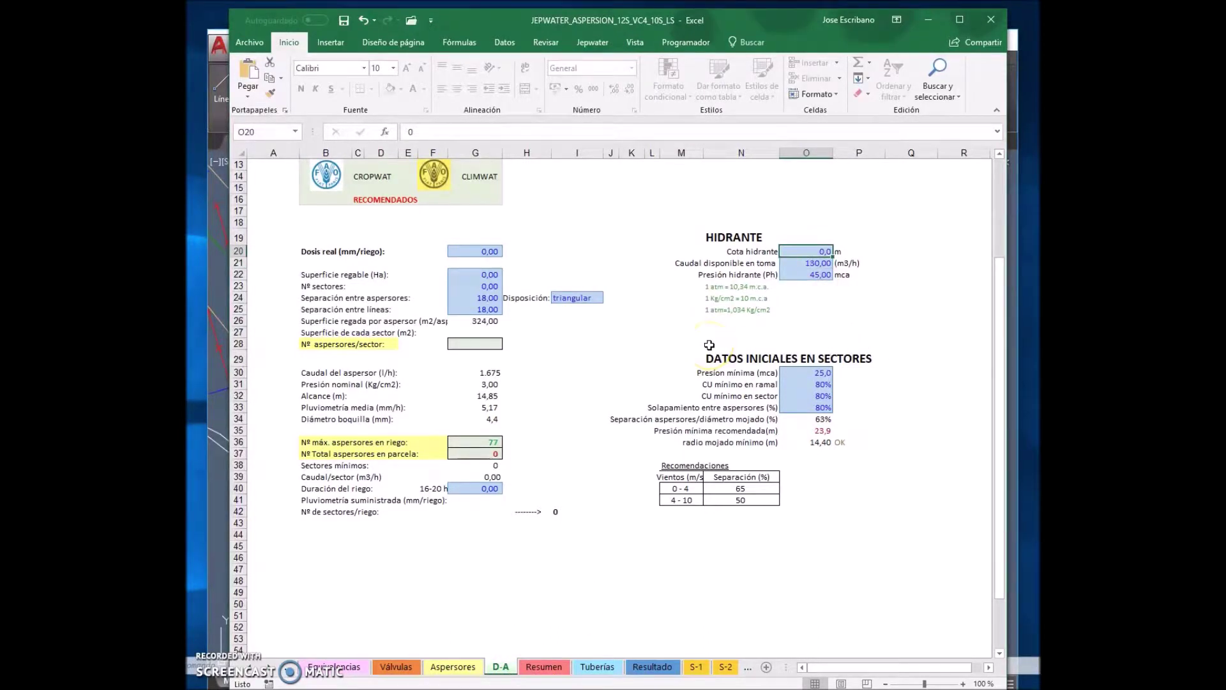
left_click(597, 667)
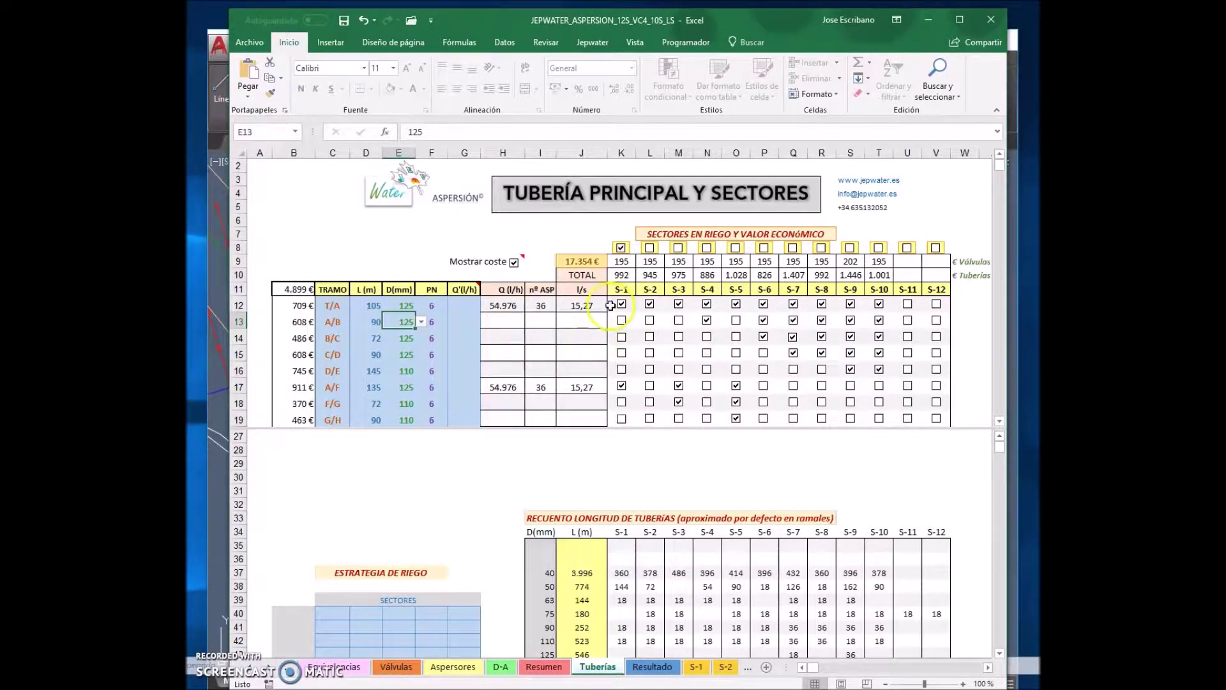
left_click(695, 668)
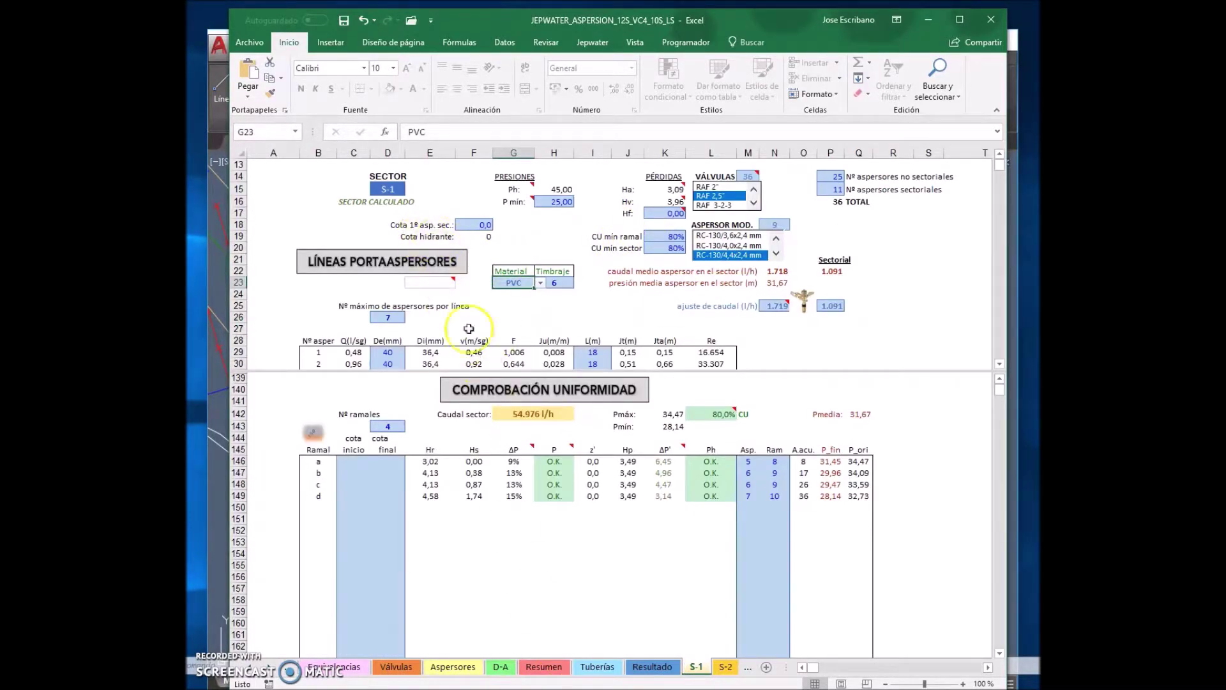
Set the hydrant elevation (Cota hidrante) to 69 m in the D-A sheet.
left_click(500, 667)
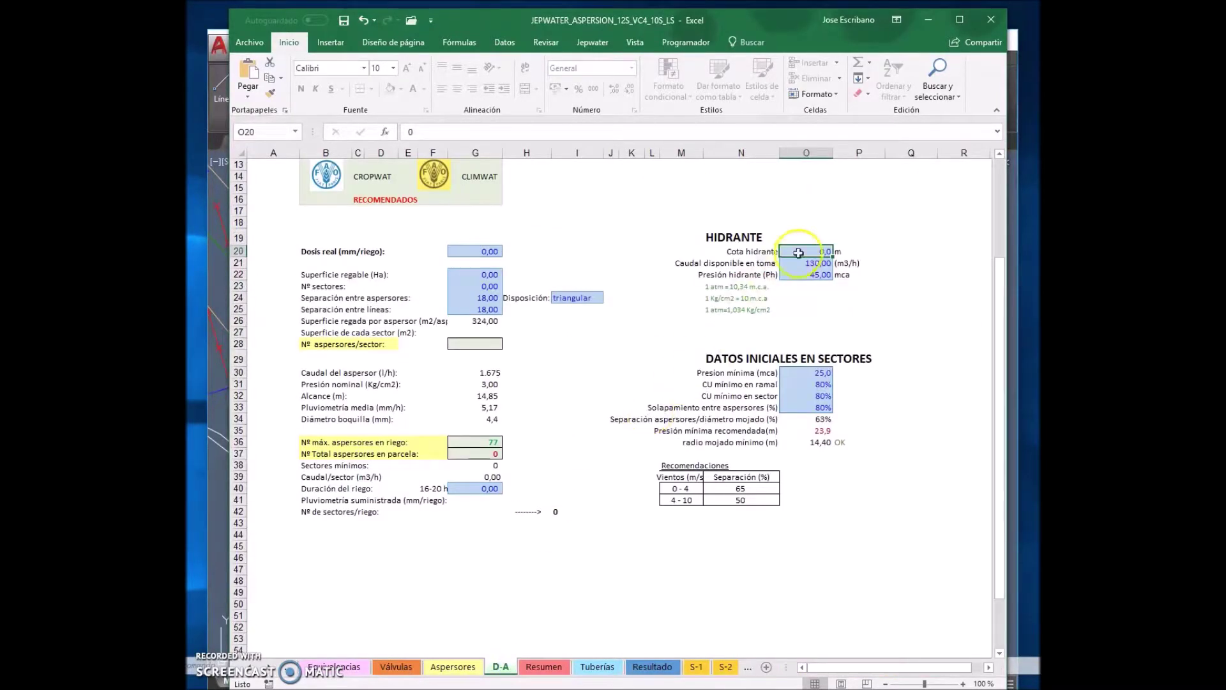
type("69")
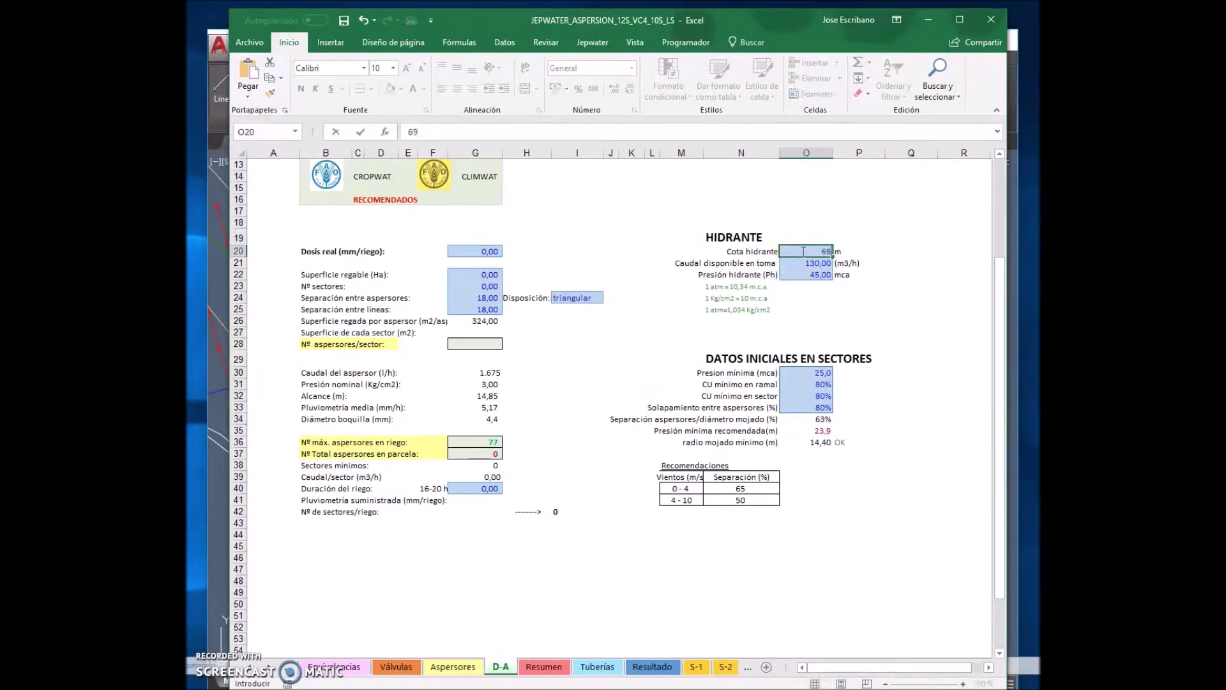
key("Return")
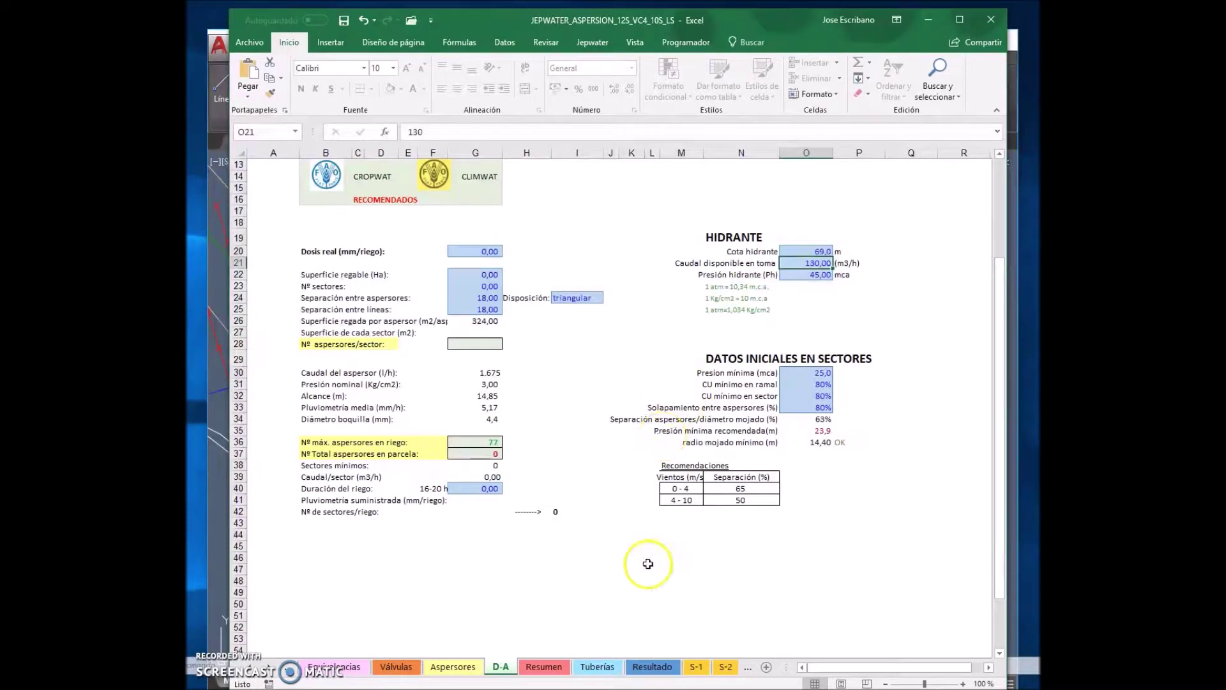
In sheet S-1, set branch a's start elevation (cota inicio) to 71,2 m, reading it from the AutoCAD contour plan at sector 1.
left_click(698, 668)
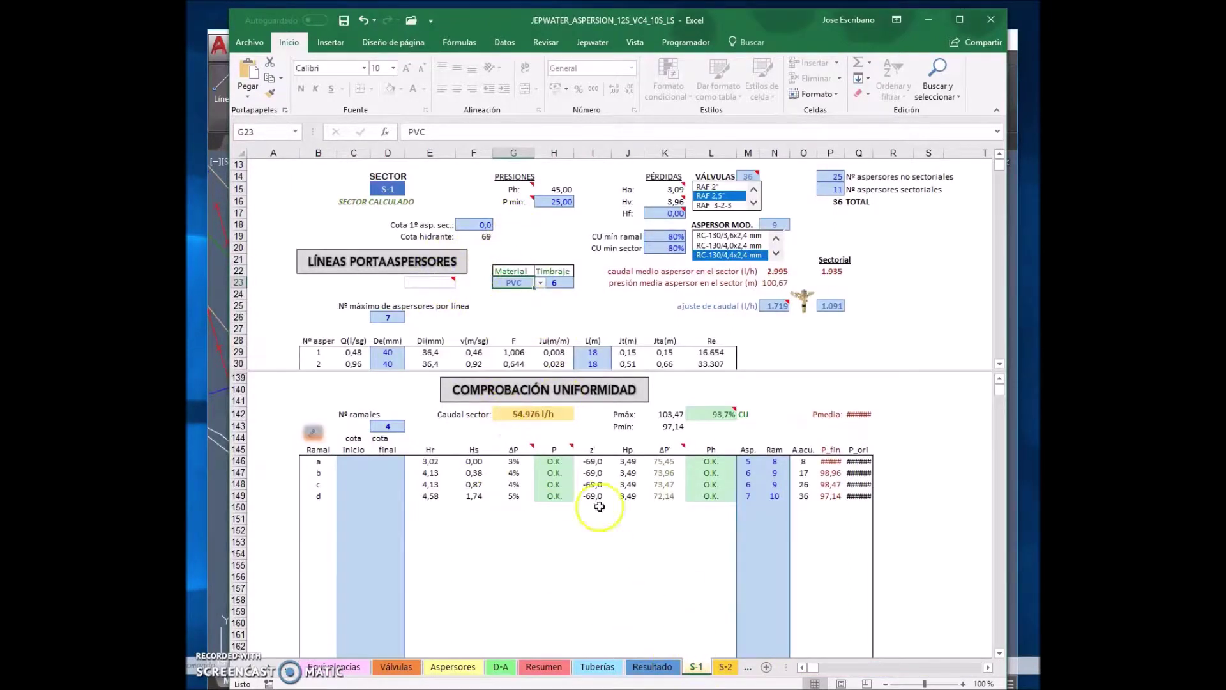
left_click(474, 224)
left_click(436, 210)
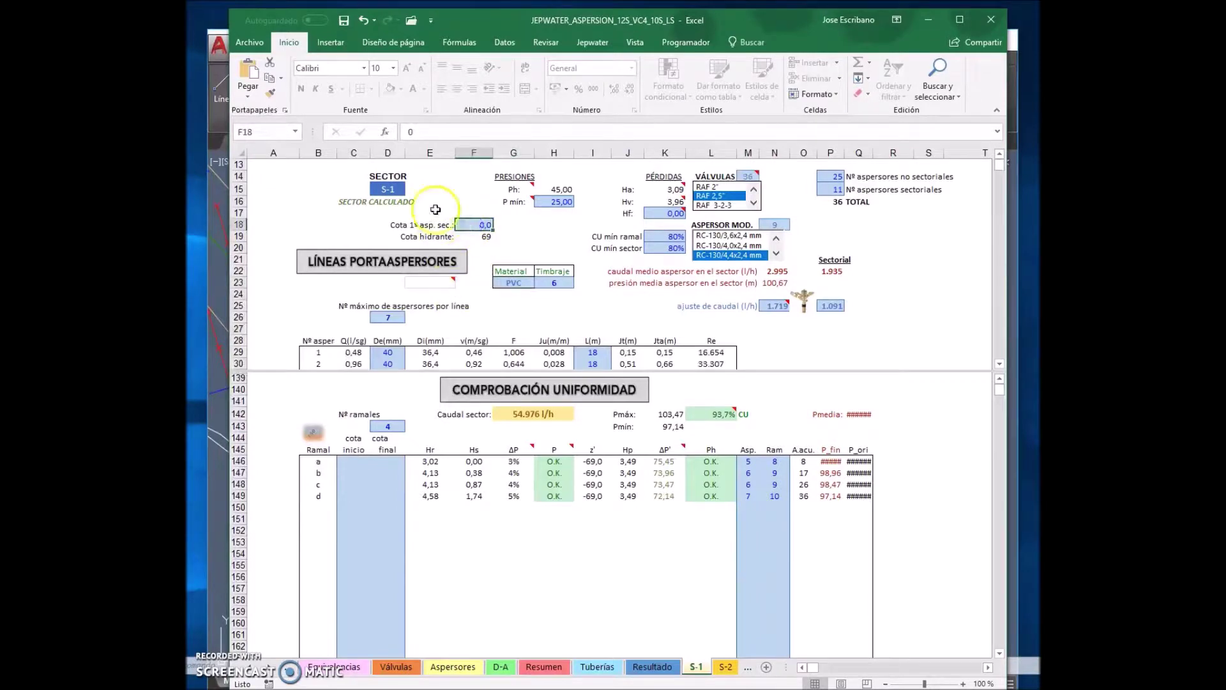
left_click(345, 460)
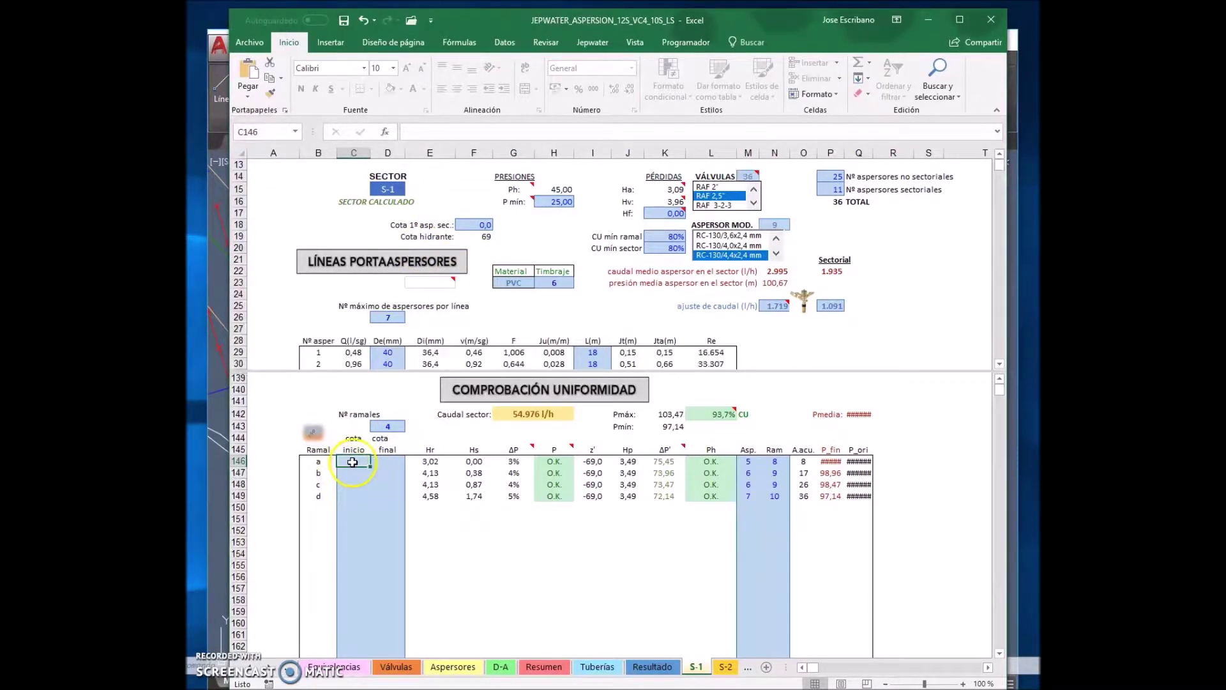
left_click(217, 517)
left_click_drag(536, 252, 583, 309)
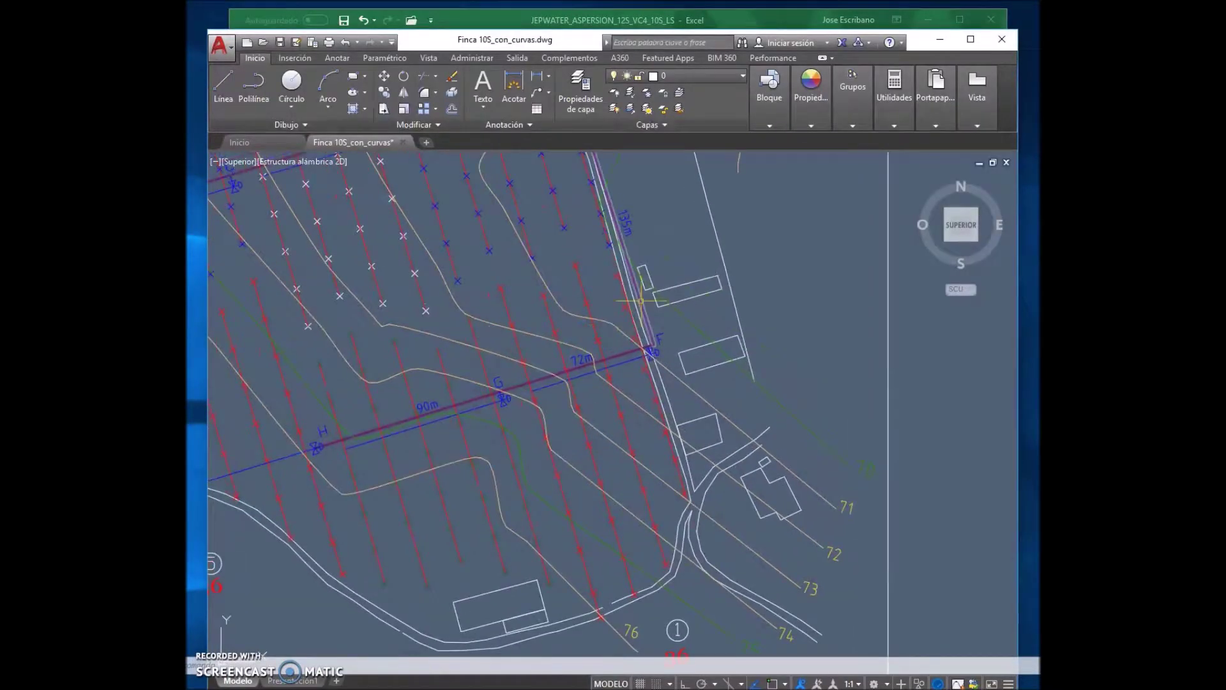
left_click_drag(534, 438, 548, 405)
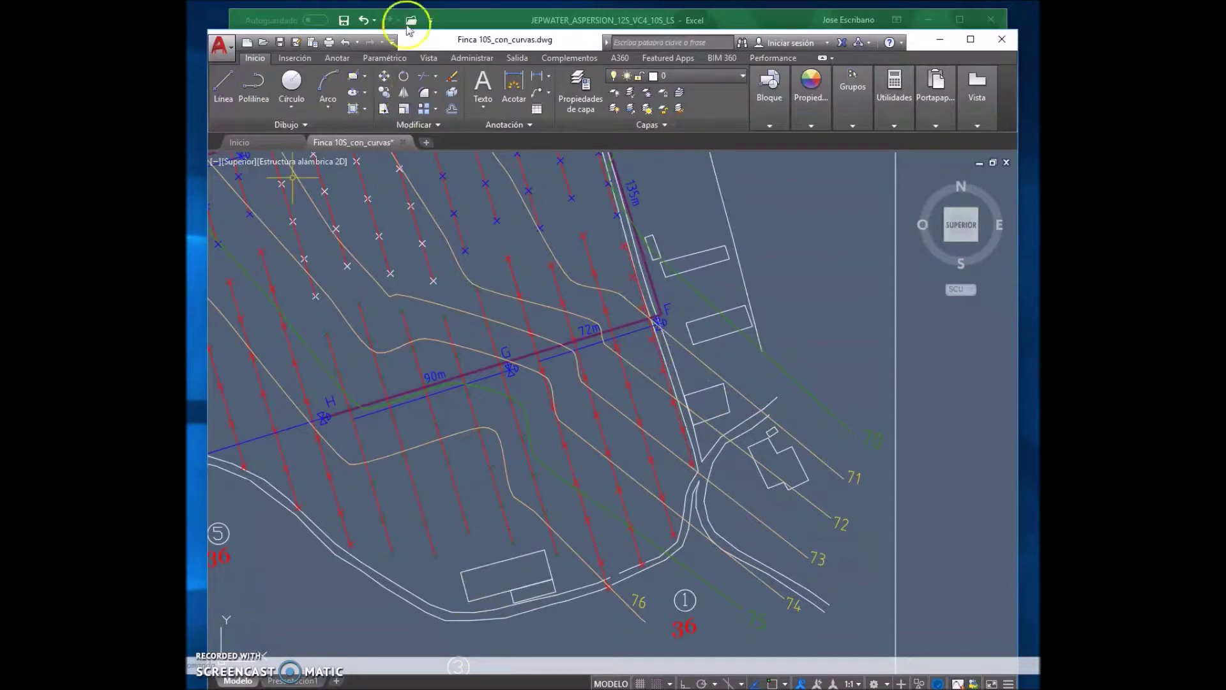
left_click(469, 21)
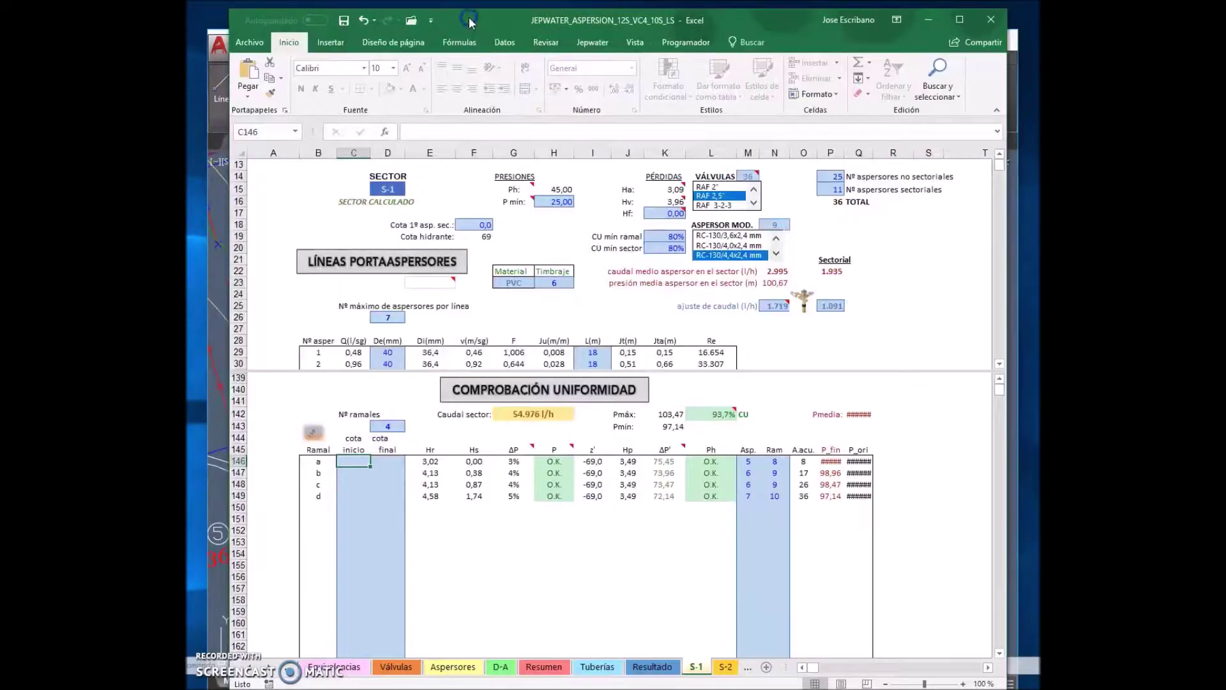
type("71,2")
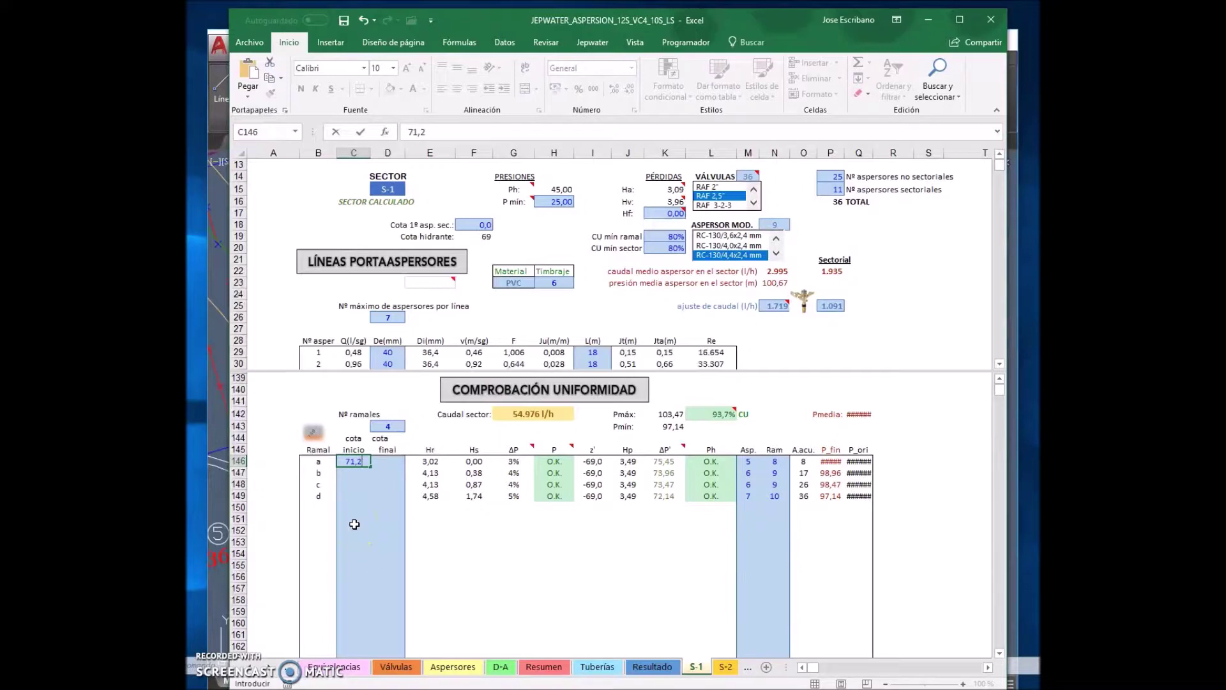
key("Tab")
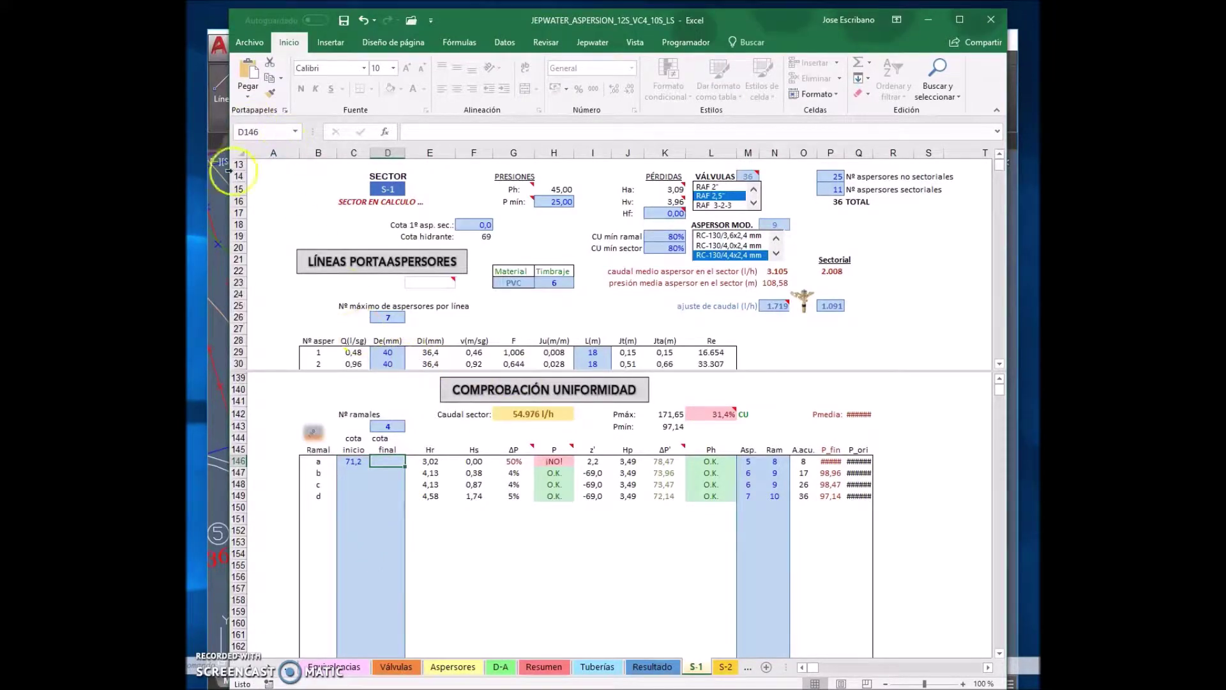
Check the end of the first branch in the AutoCAD plan and set branch a's final elevation (cota final) to 73 m.
left_click(218, 252)
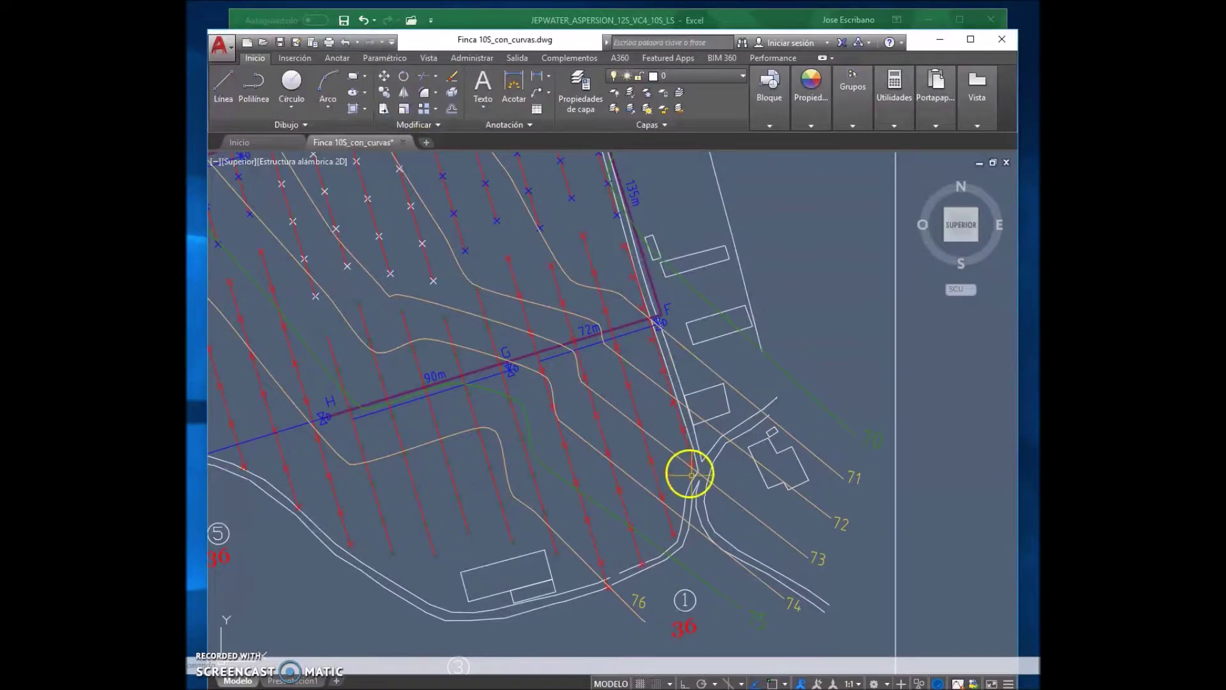
left_click(525, 19)
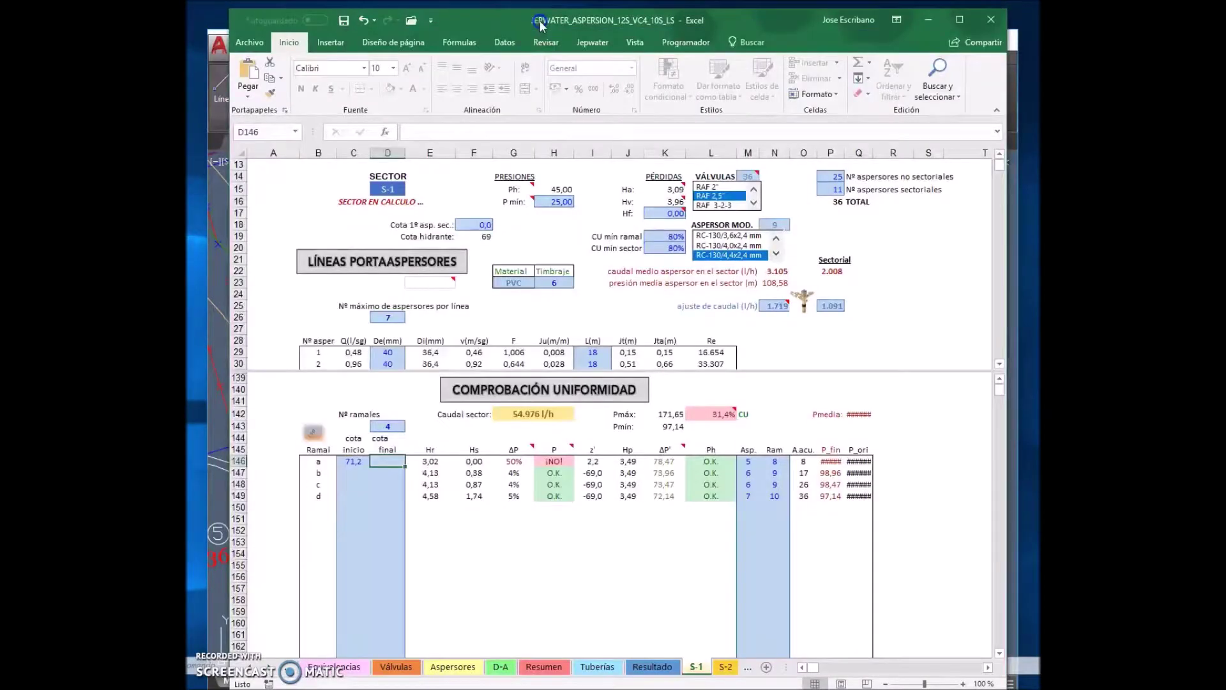
type("73")
key("Return")
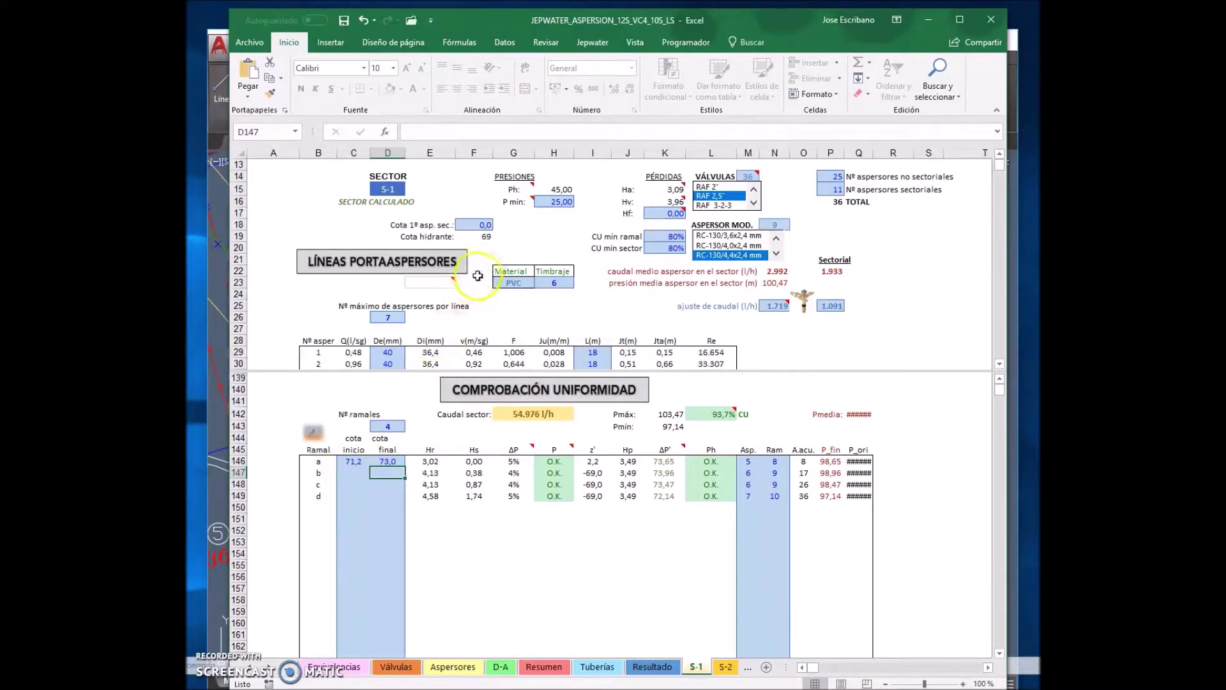
Set the elevation of the sector's first sprinkler (Cota 1º asp. sec.) to 71,2 m in sheet S-1.
left_click(472, 225)
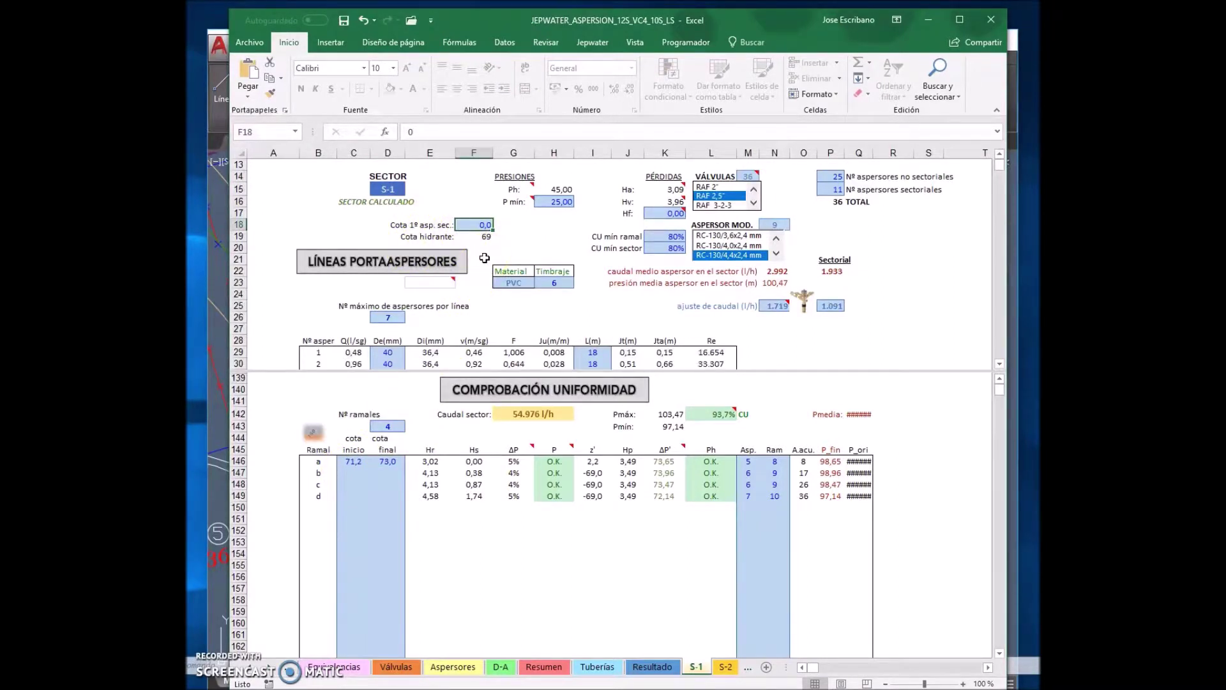
type("714")
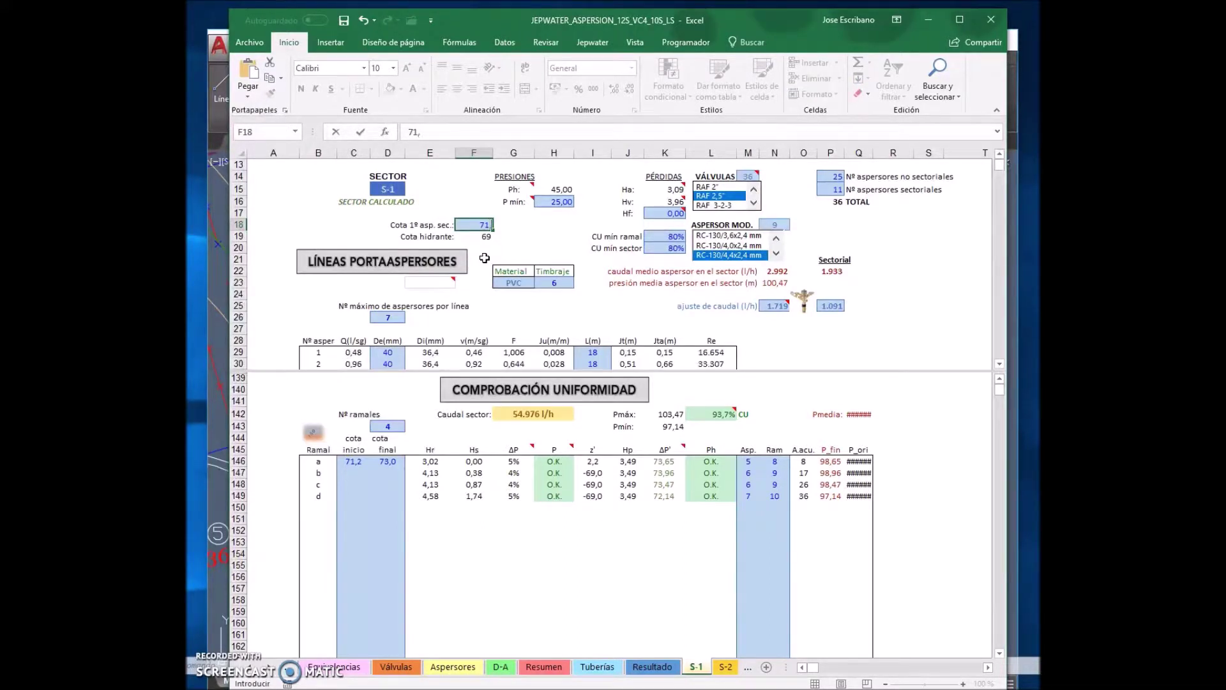
type("2")
key("Return")
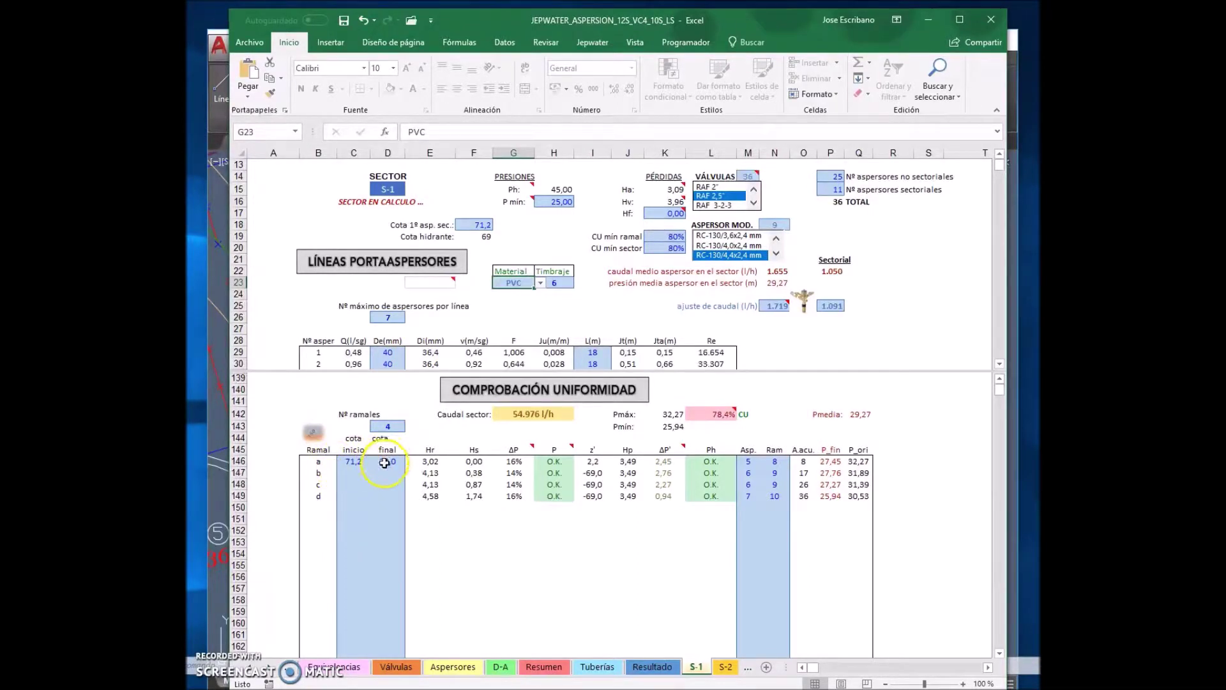
Using the contour plan, set branch d's start and final elevations to 74 and 76 m, and fill in the elevations of branches b and c automatically.
left_click(351, 497)
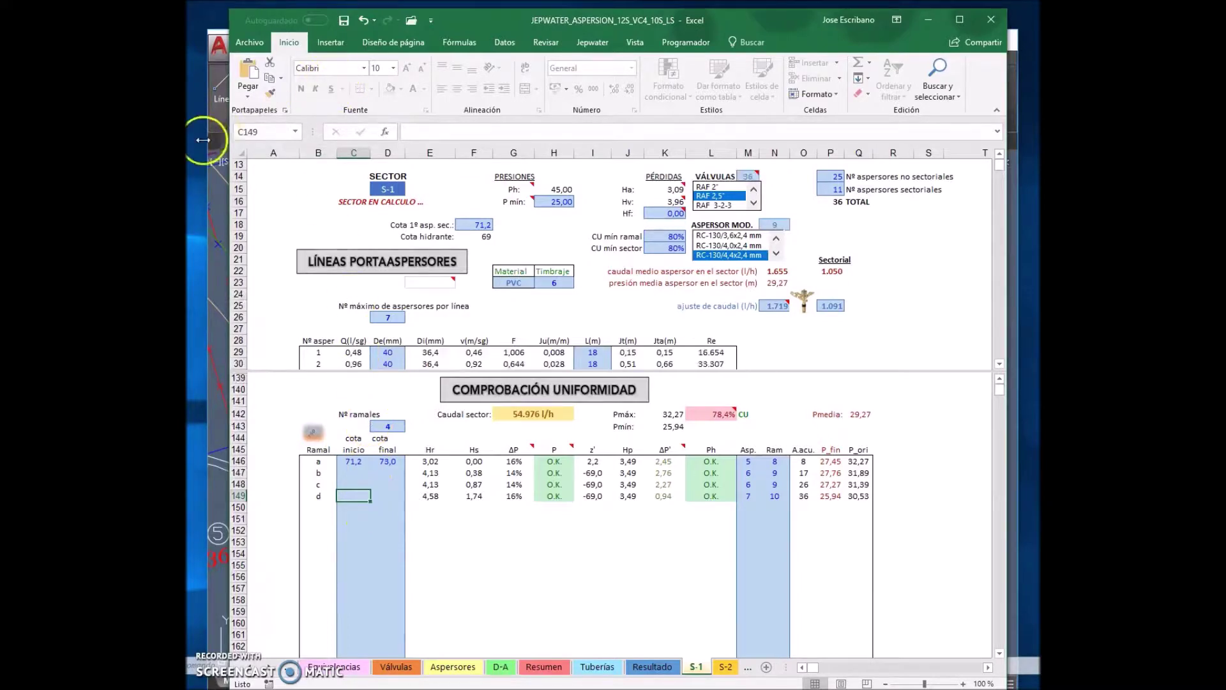
left_click(212, 198)
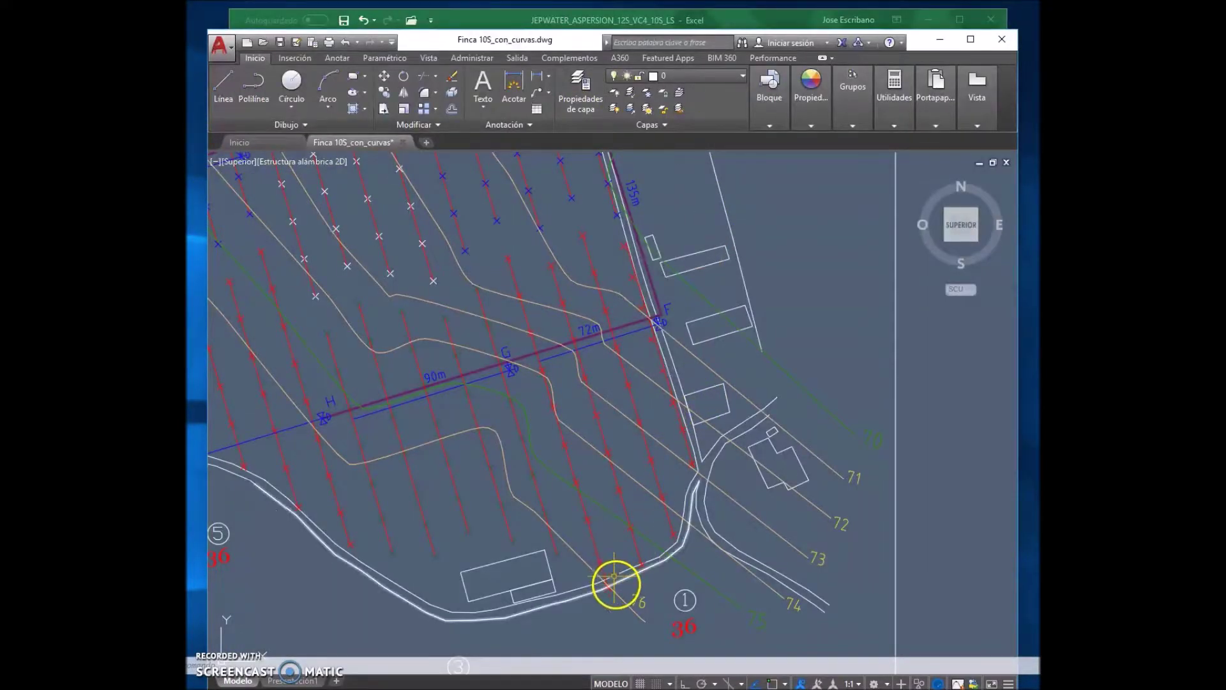
left_click(589, 519)
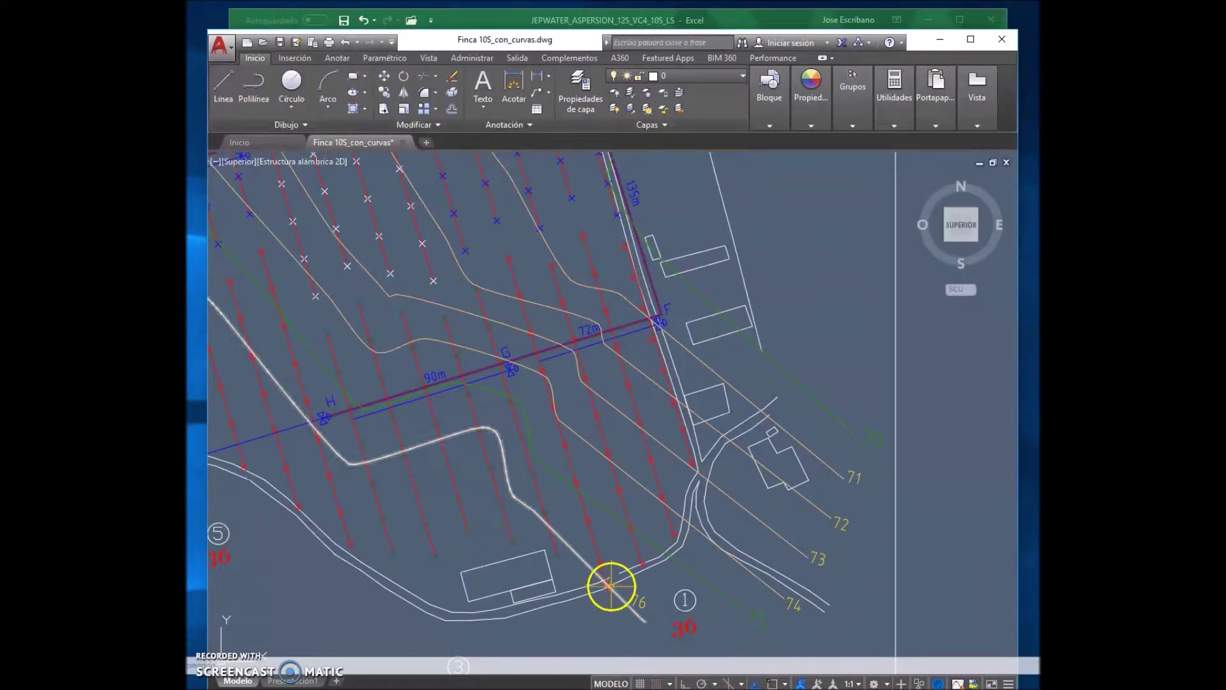
left_click(508, 18)
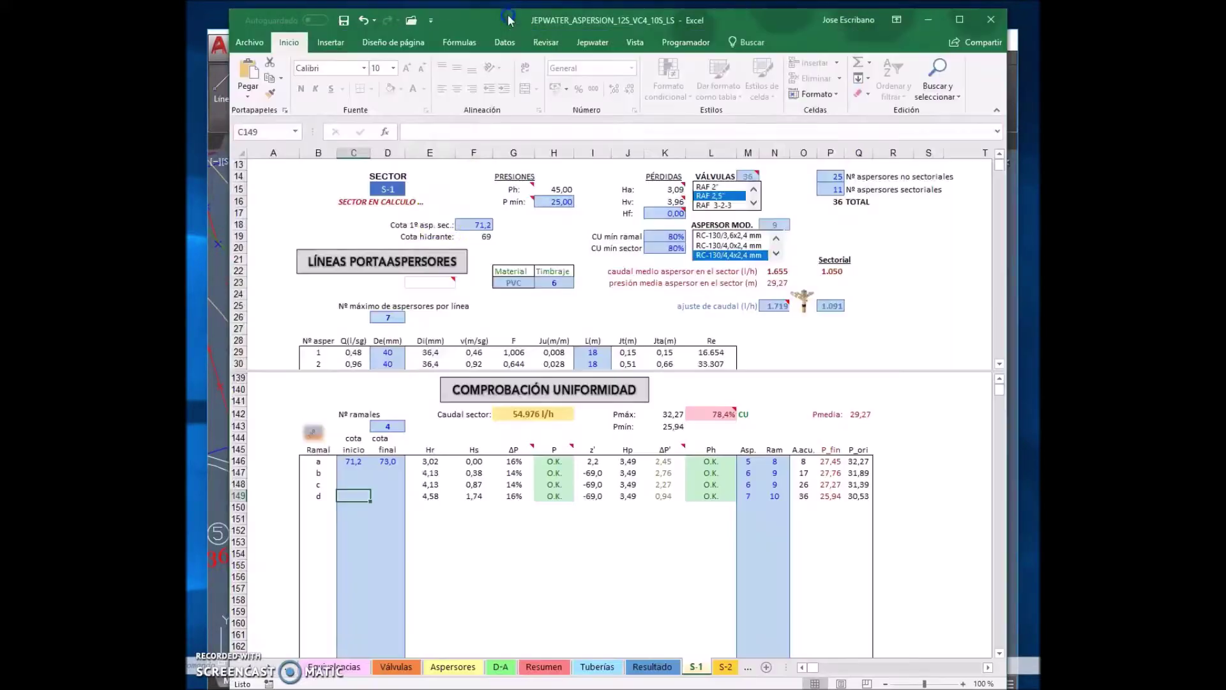
type("74")
key("Tab")
type("76")
key("Return")
left_click(386, 542)
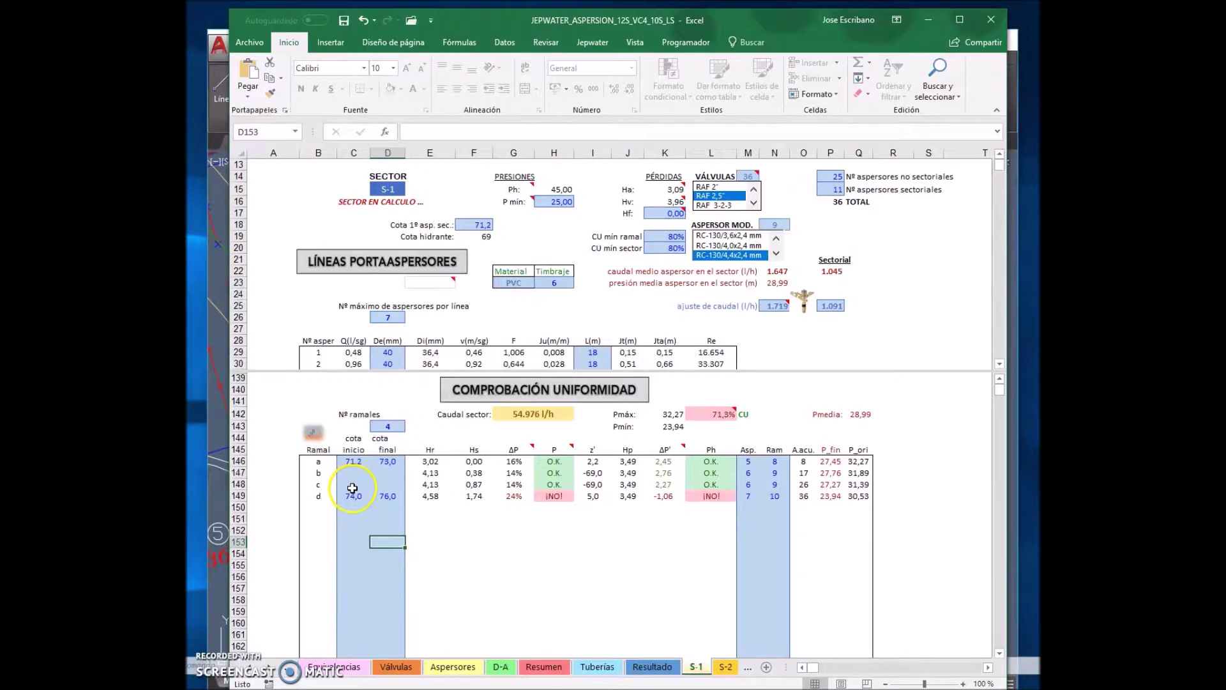
left_click(313, 432)
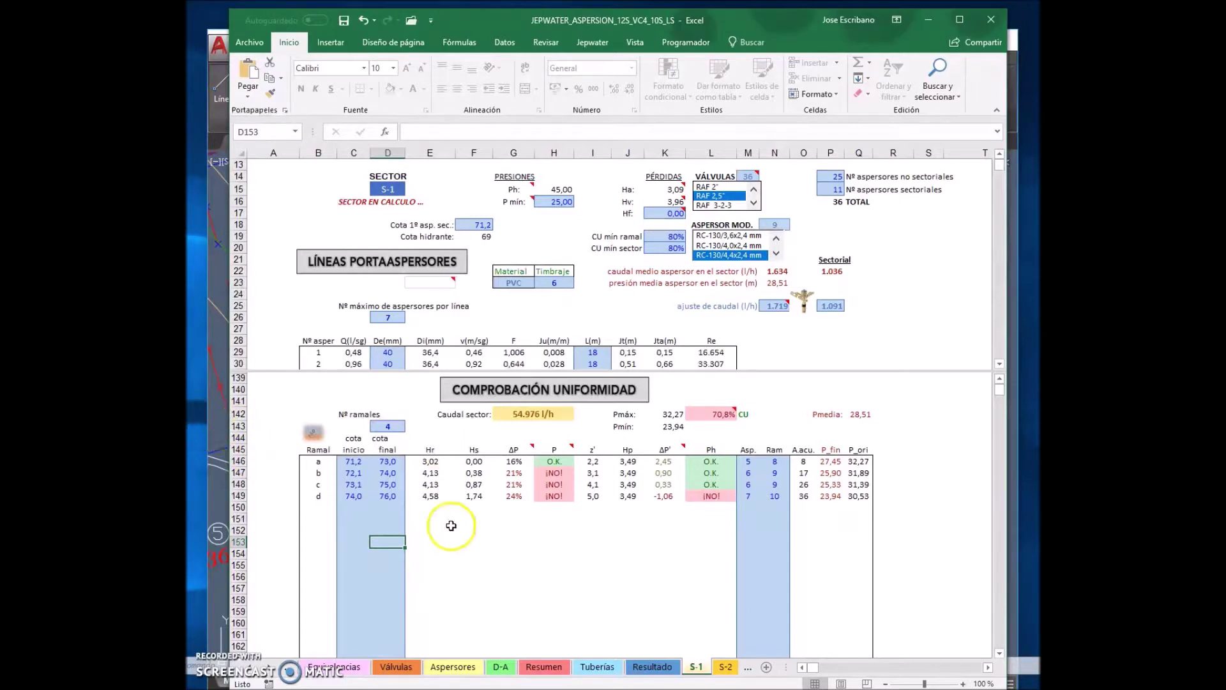
Clear the elevations of branches b to d and try the automatic fill with only branch a's elevations entered.
left_click_drag(354, 478, 378, 494)
key("Delete")
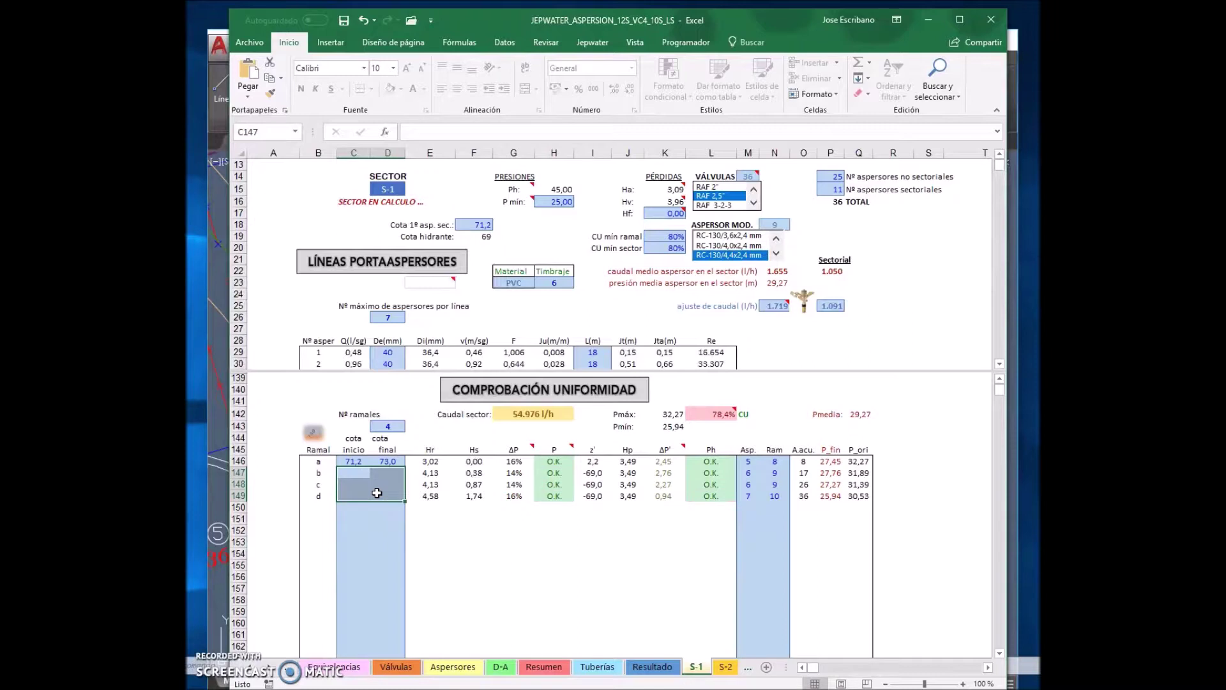
left_click(378, 519)
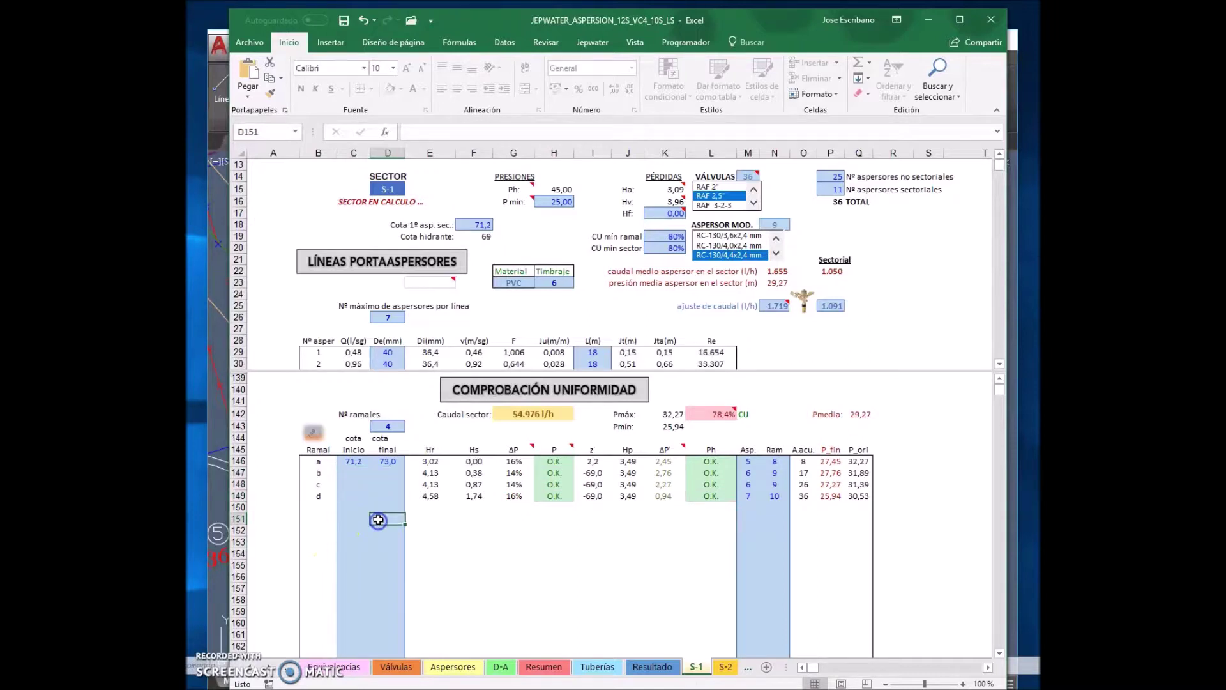
left_click(312, 433)
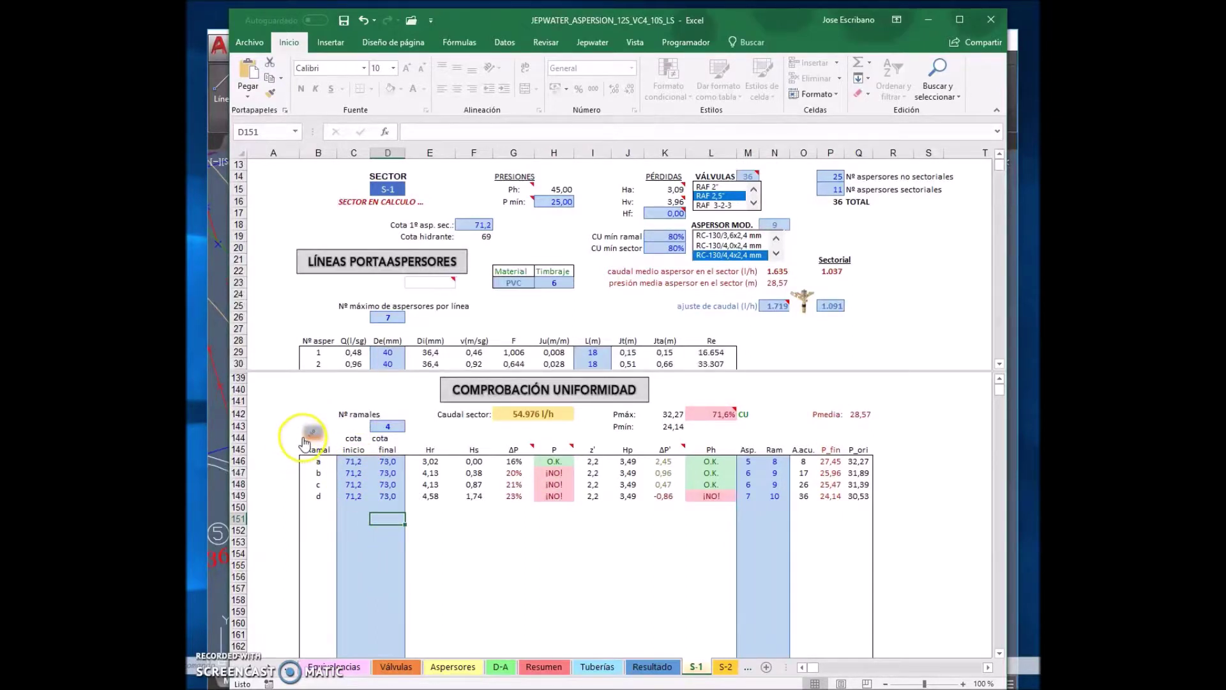
left_click(364, 20)
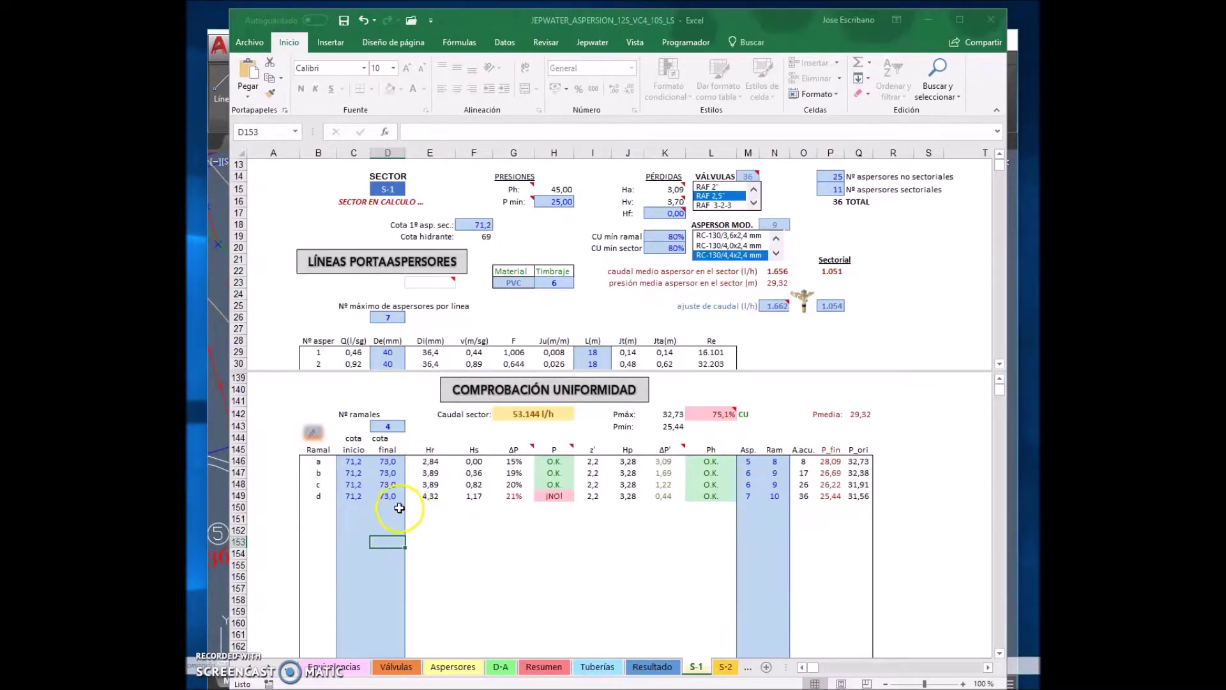
Set branch d's start and final elevations to 74 and 76 m and interpolate those of branches b and c.
left_click(354, 461)
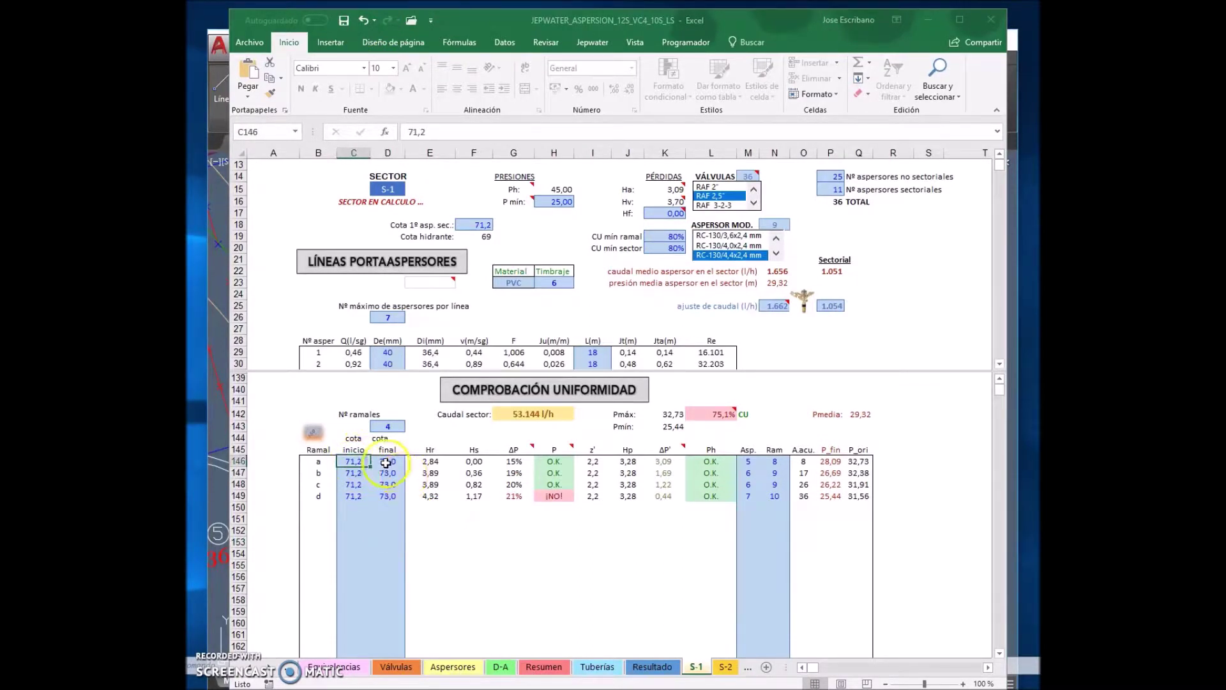
left_click(350, 498)
type("74")
key("Tab")
type("73")
left_click(350, 566)
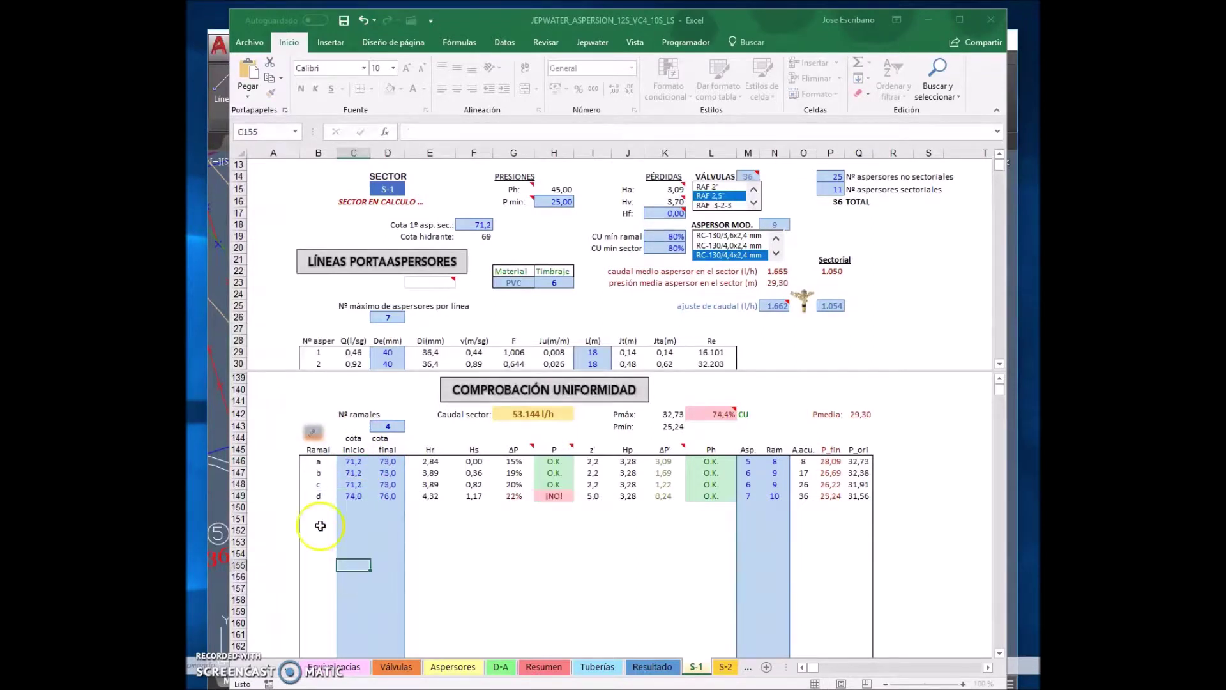
left_click(313, 431)
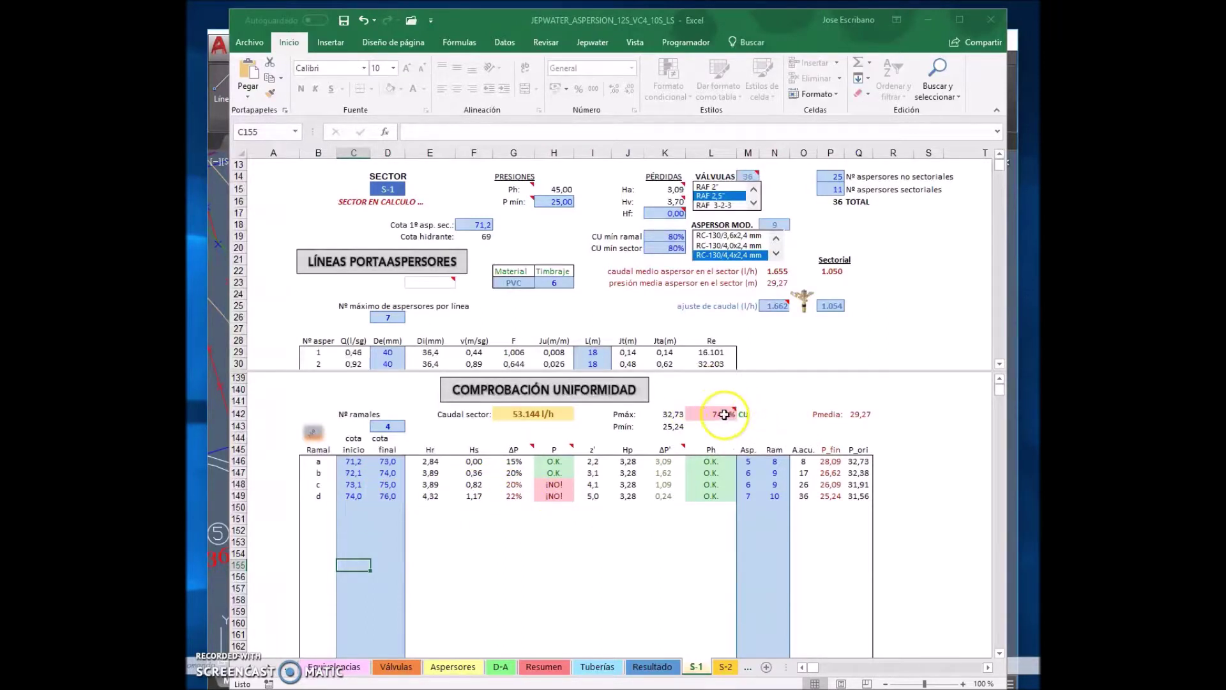
Set the outer diameter (De) of the sprinkler line section for sprinkler 6 to 63 mm.
mouse_move(724, 415)
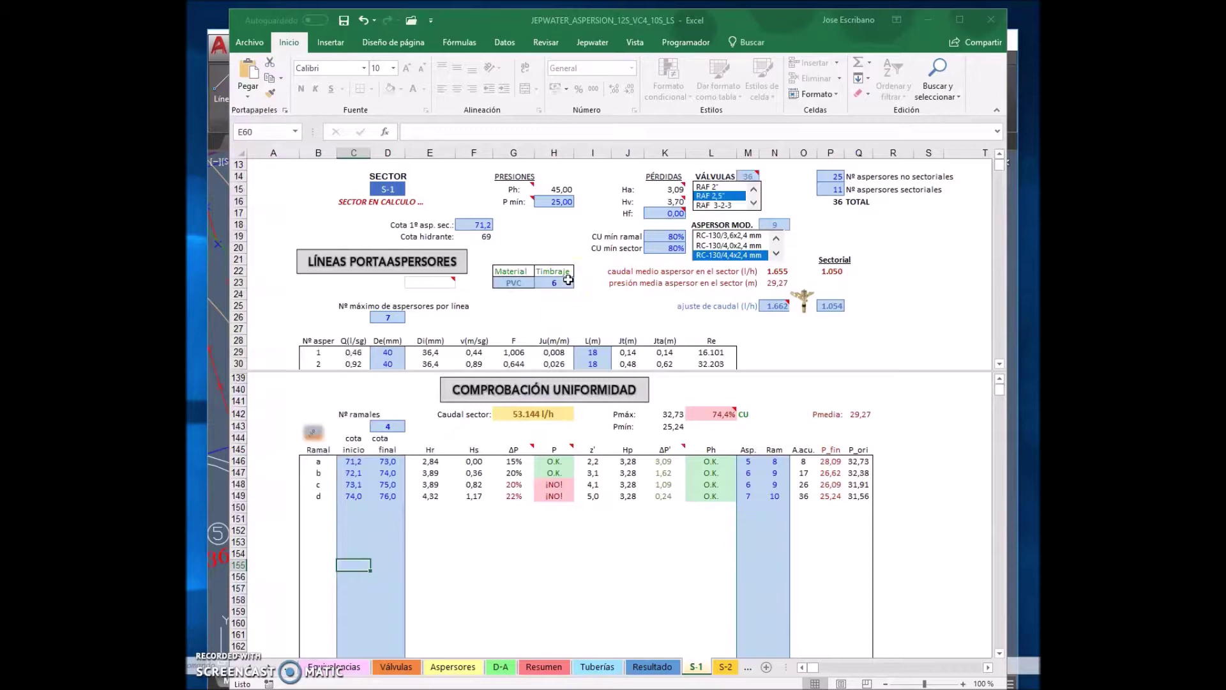
scroll(568, 280, "down", 3)
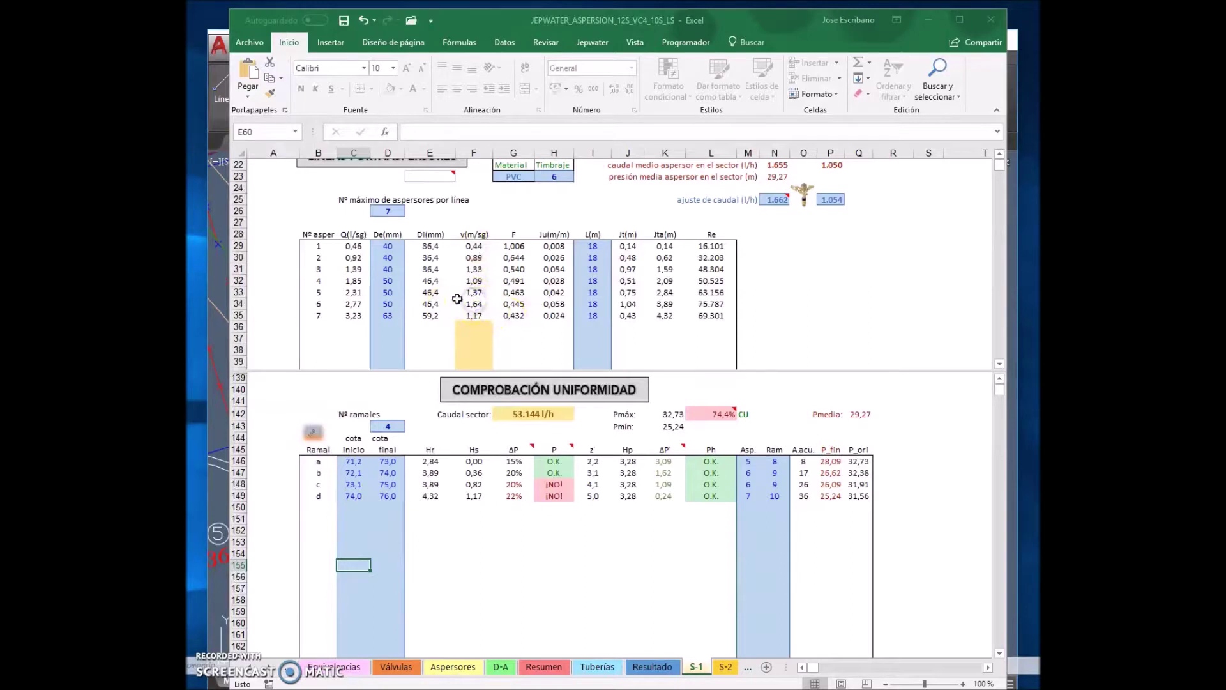
left_click(387, 304)
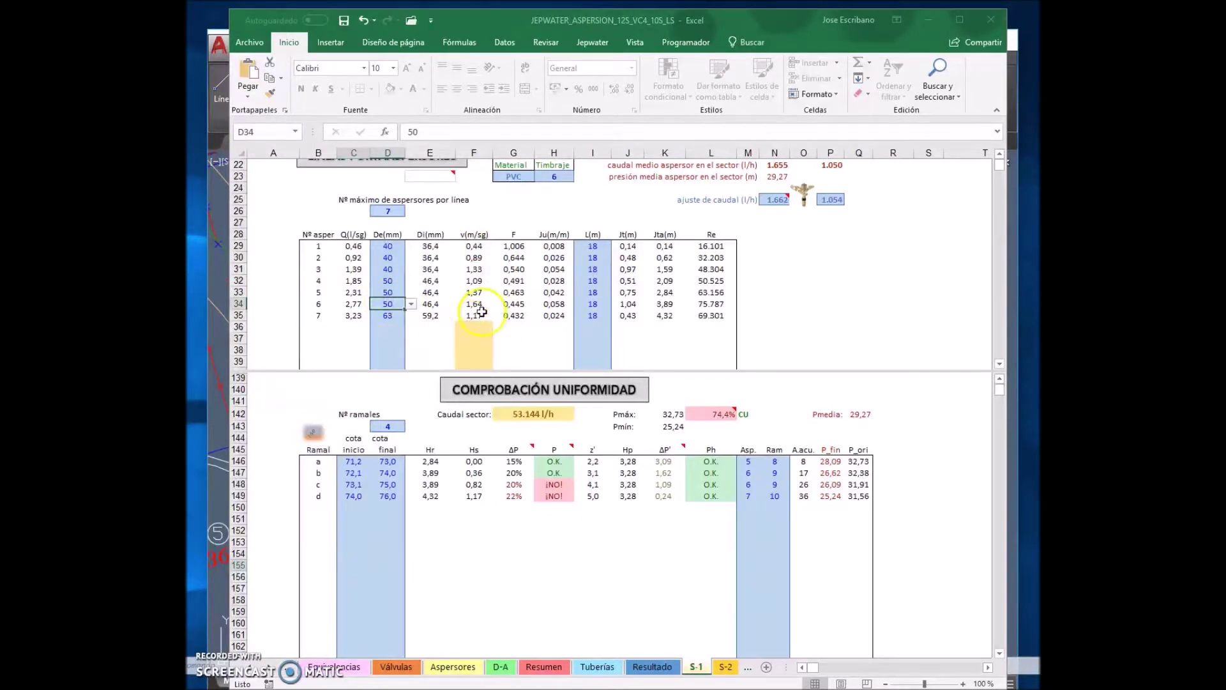
left_click(412, 305)
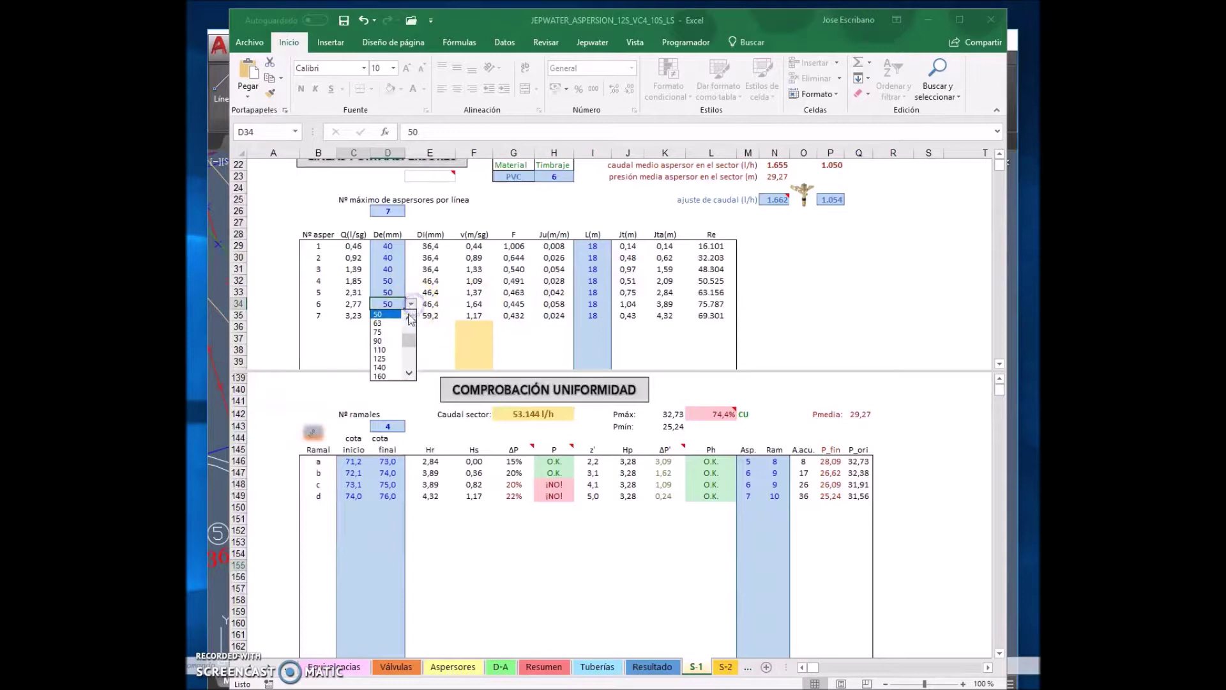
left_click(398, 326)
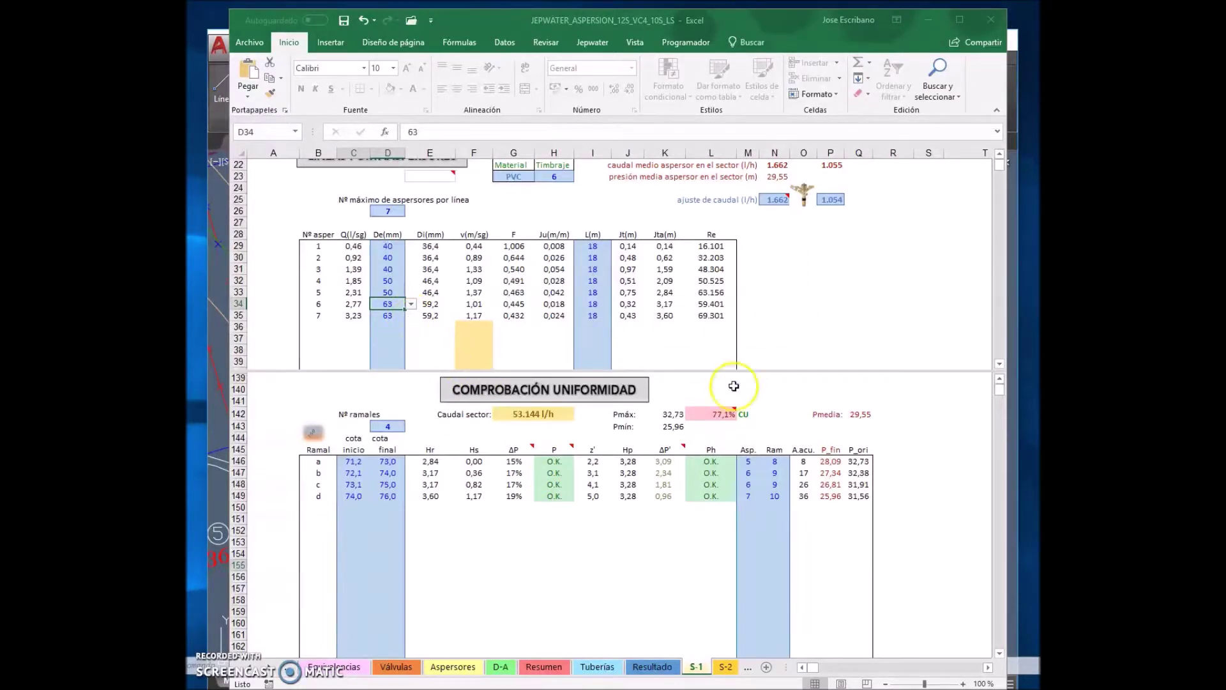
Set the outer diameters (De) of the secondary pipes to 125 mm for a/b, 110 mm for b/c and 90 mm for c/d.
mouse_move(722, 413)
scroll(777, 282, "down", 8)
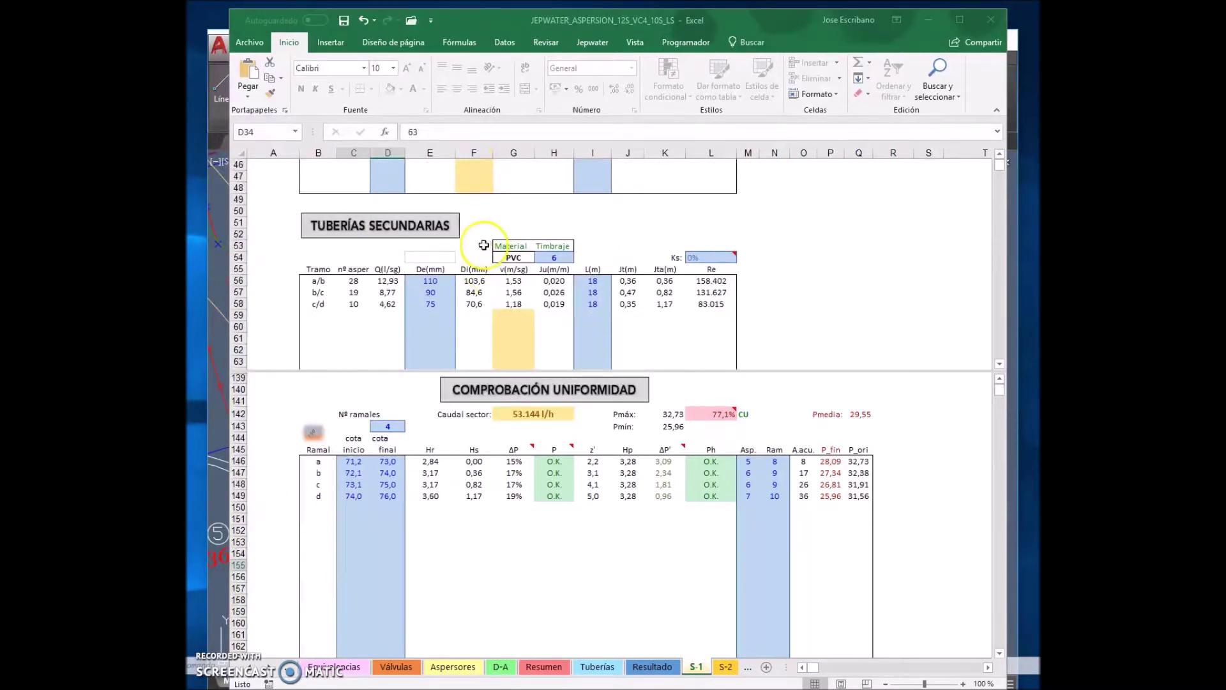
left_click(441, 281)
left_click(463, 281)
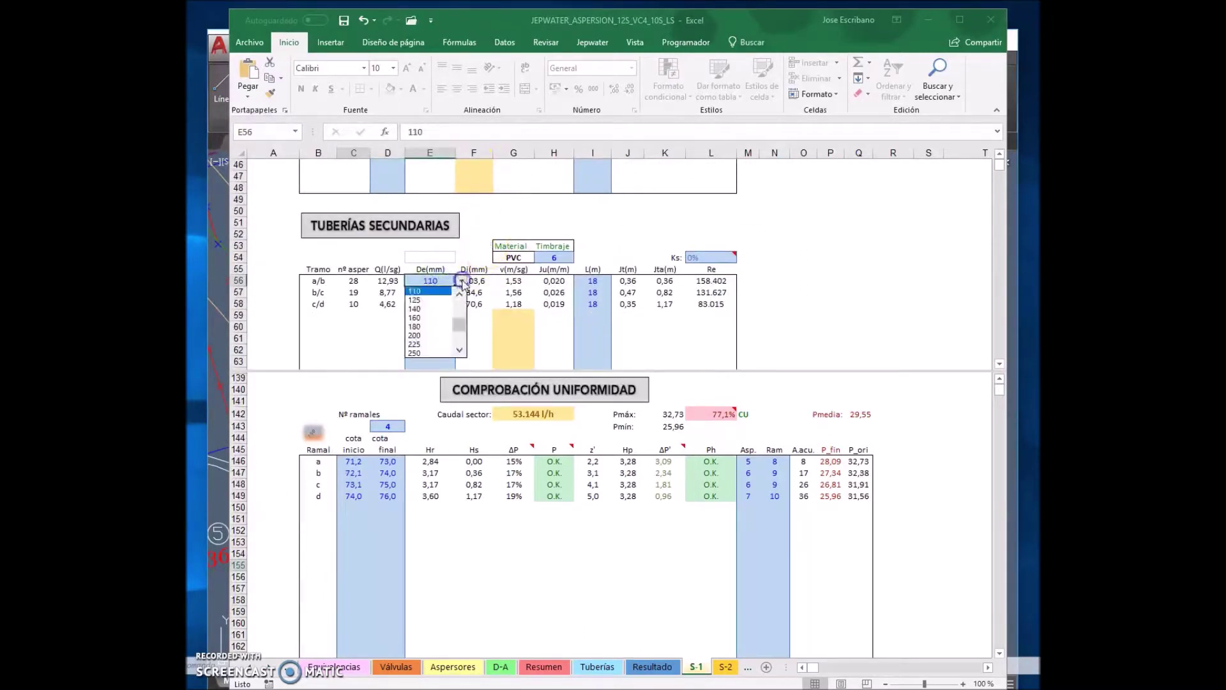
left_click(436, 297)
left_click(439, 297)
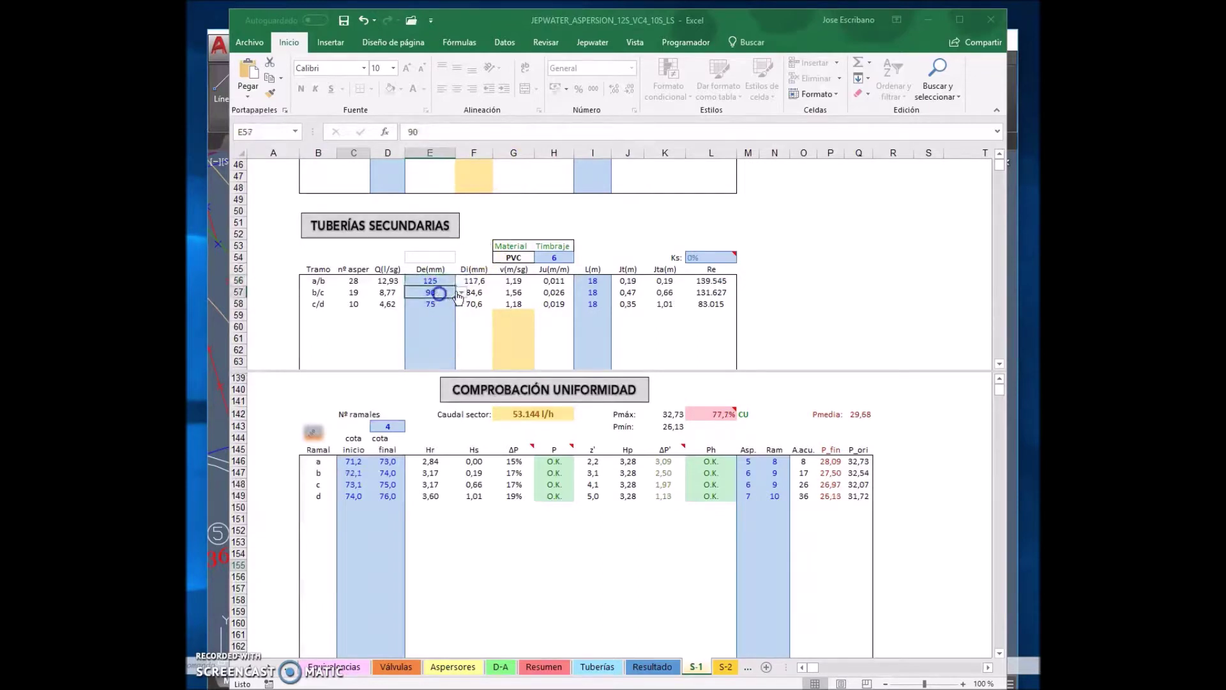
left_click(461, 293)
left_click(440, 311)
left_click(438, 304)
left_click(461, 304)
left_click(445, 324)
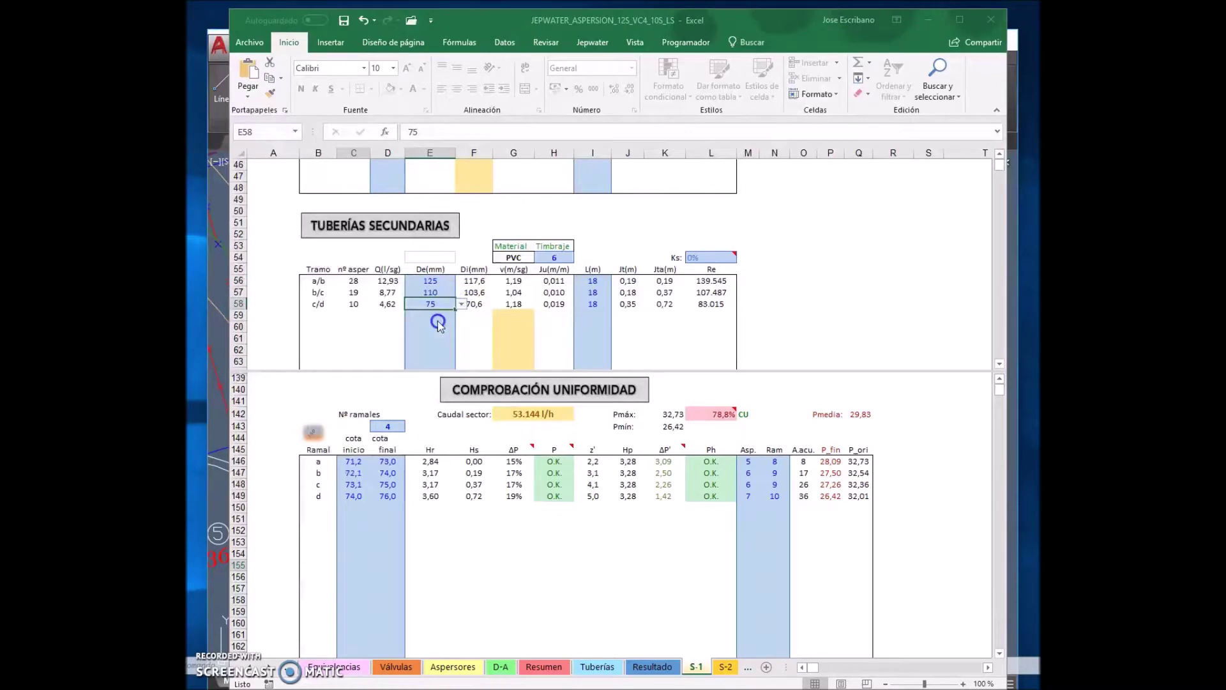
Recalculate the sprinkler flow adjustment for sector S-1 with the enlarged secondary pipes.
scroll(818, 250, "up", 10)
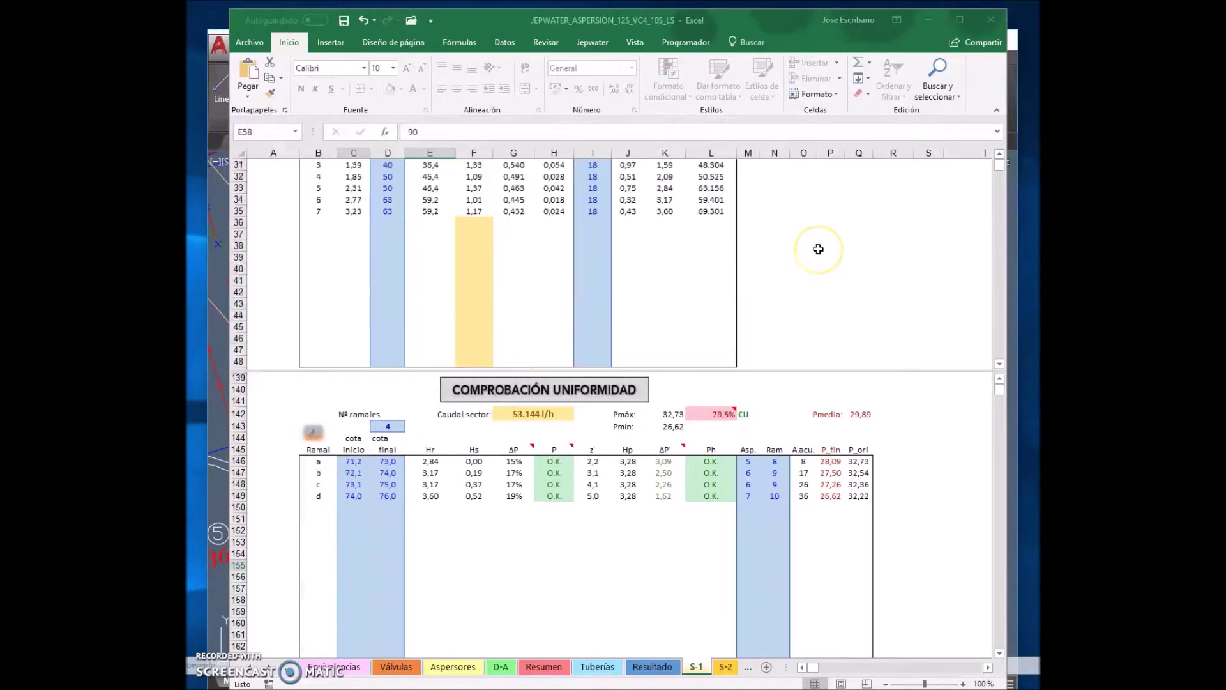
left_click(805, 264)
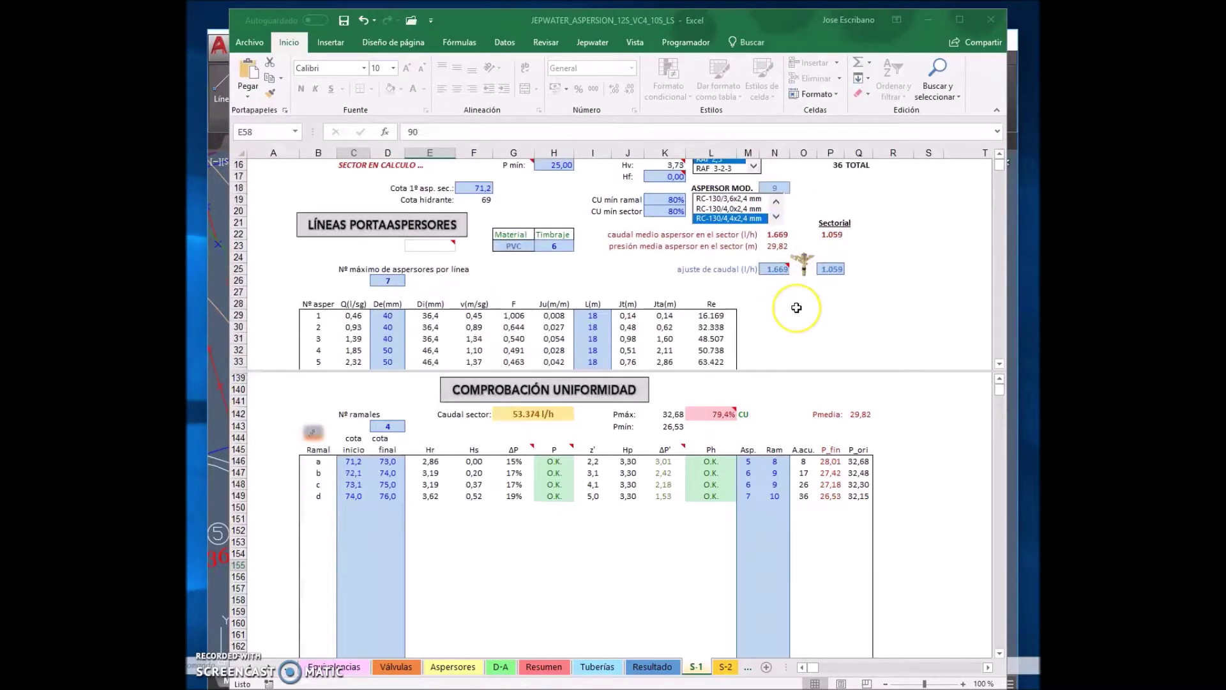
scroll(797, 308, "down", 2)
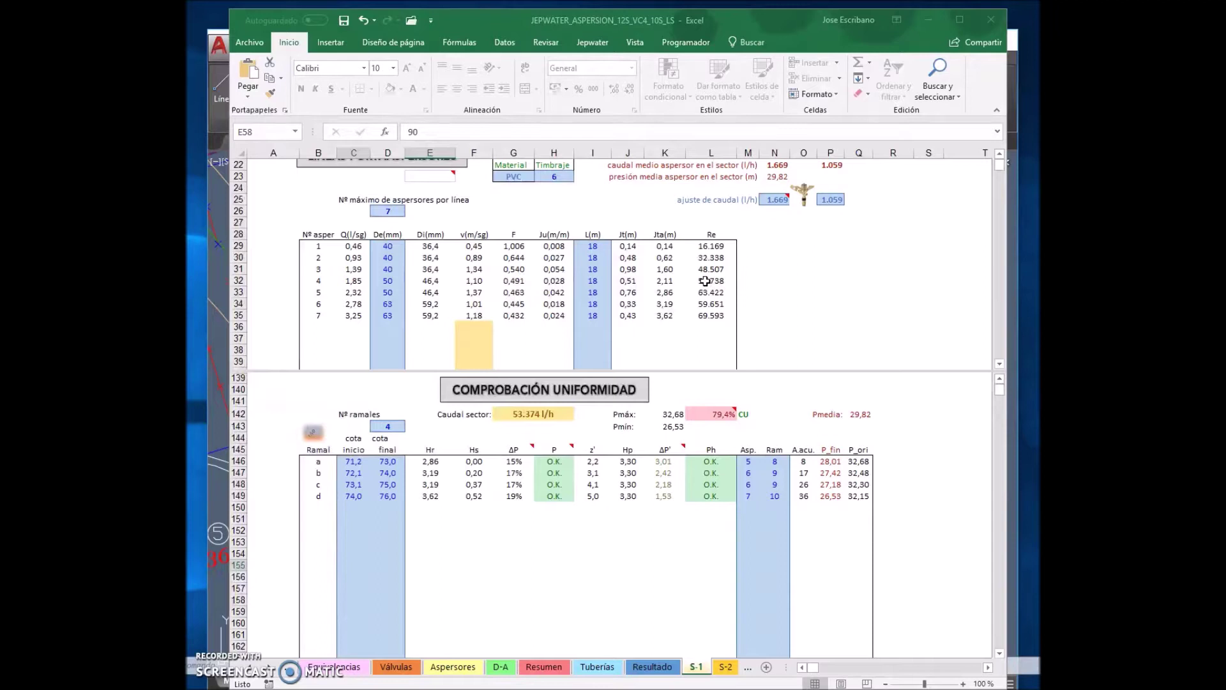
scroll(791, 246, "up", 1)
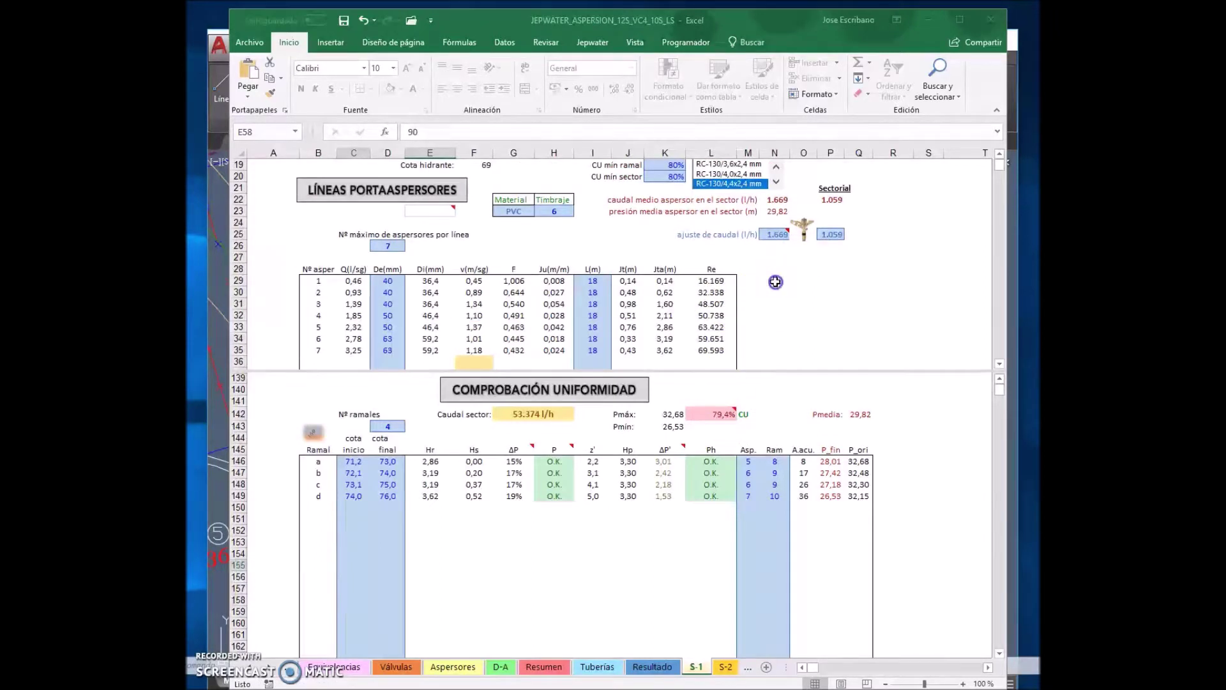
Try a minimum sector uniformity coefficient (CU mín sector) of 79%.
scroll(776, 281, "up", 3)
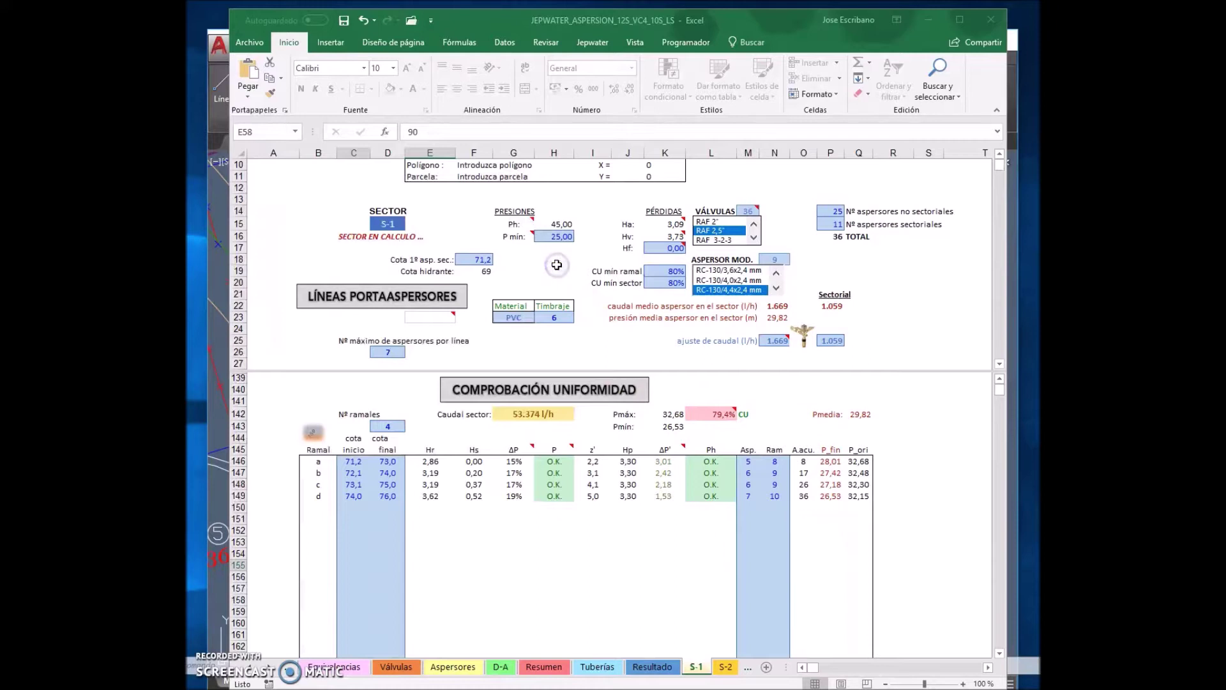
left_click(662, 272)
left_click(665, 283)
type("75")
key("Return")
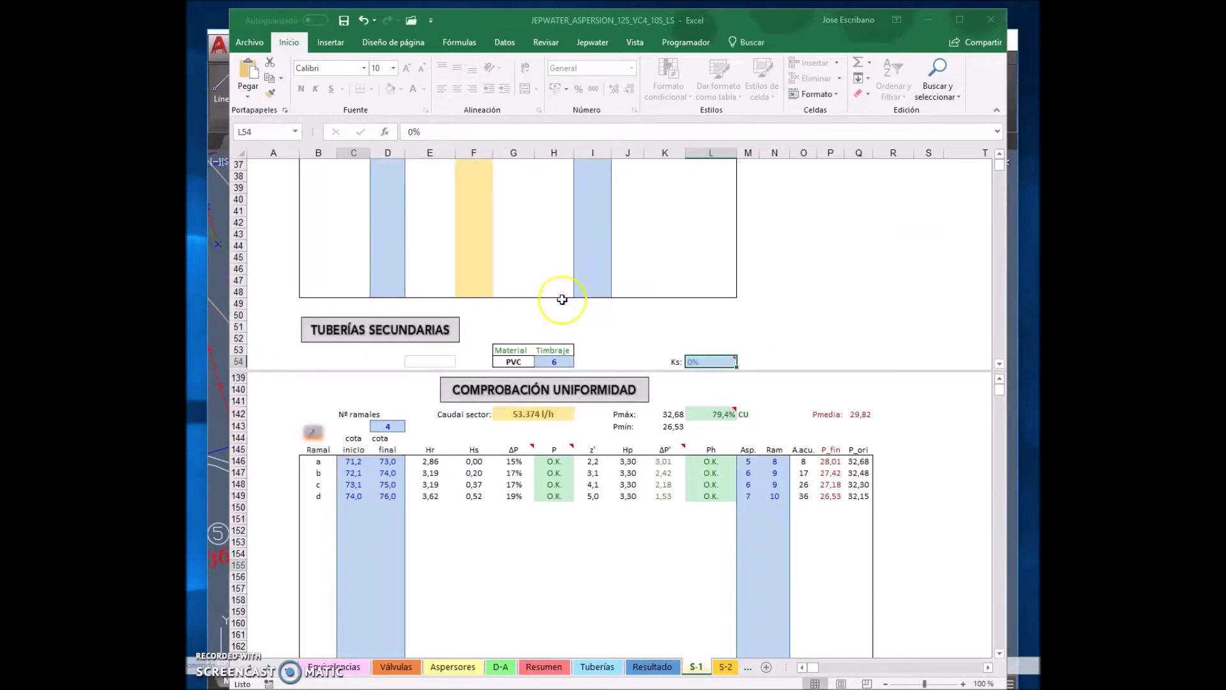
Set the minimum sector uniformity coefficient (CU mín sector) back to 80%.
scroll(562, 299, "up", 12)
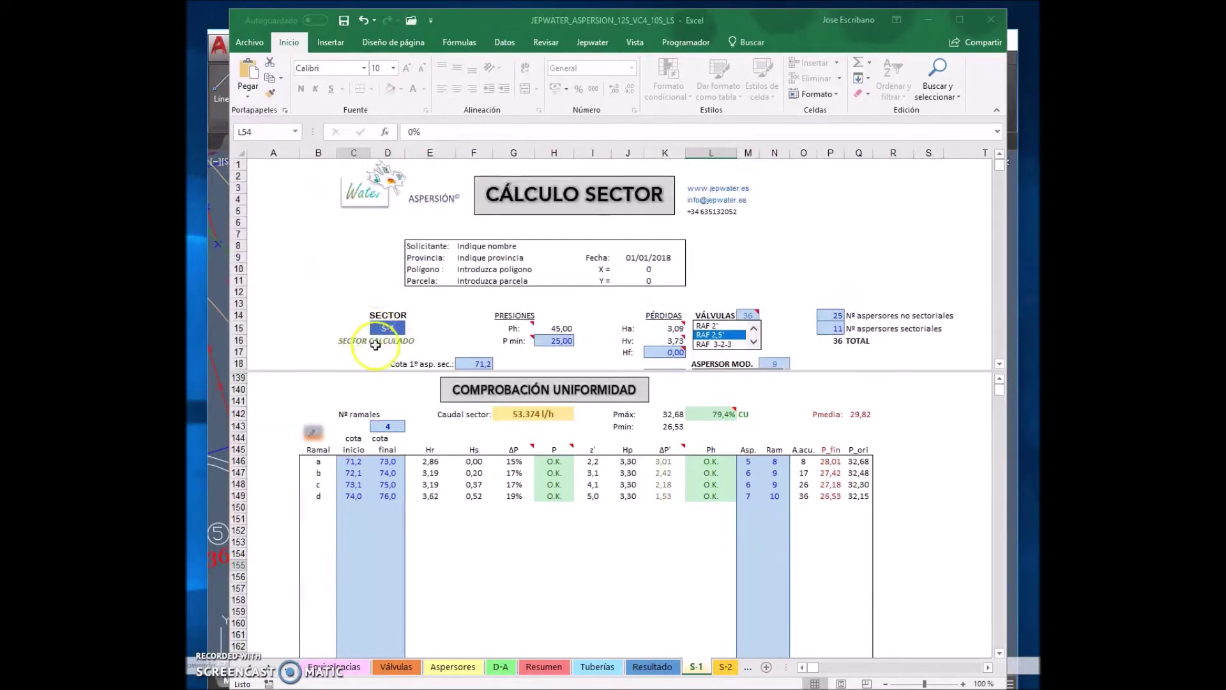
scroll(473, 311, "down", 3)
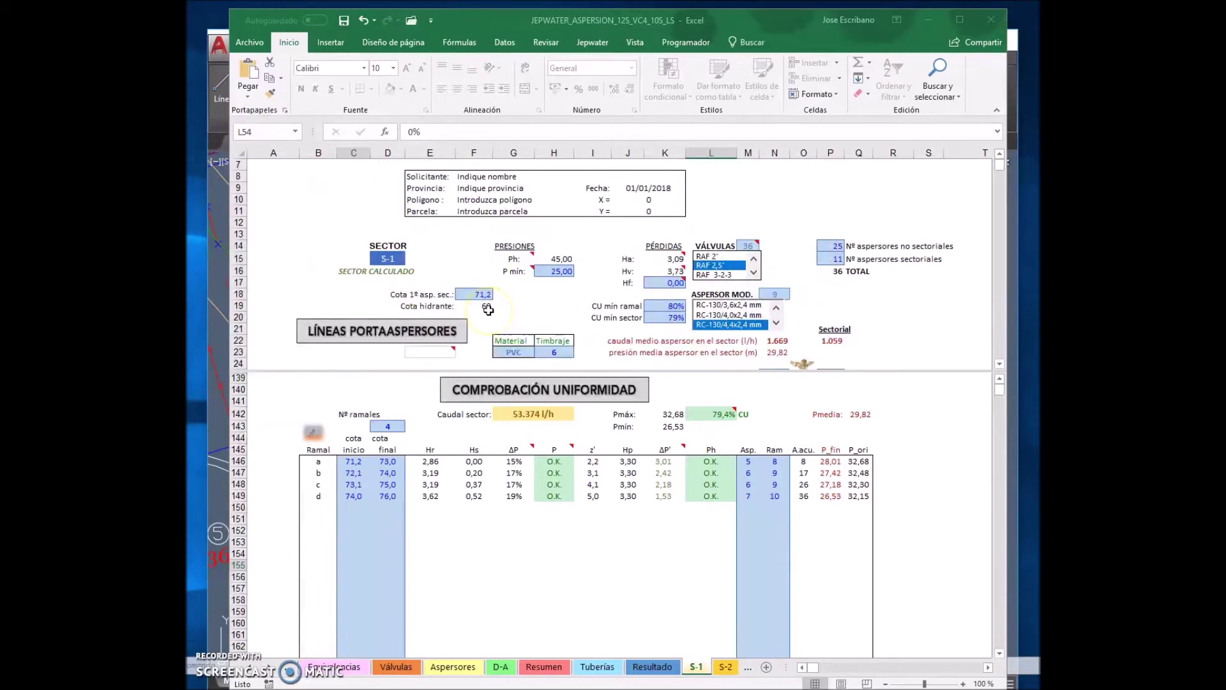
left_click(667, 284)
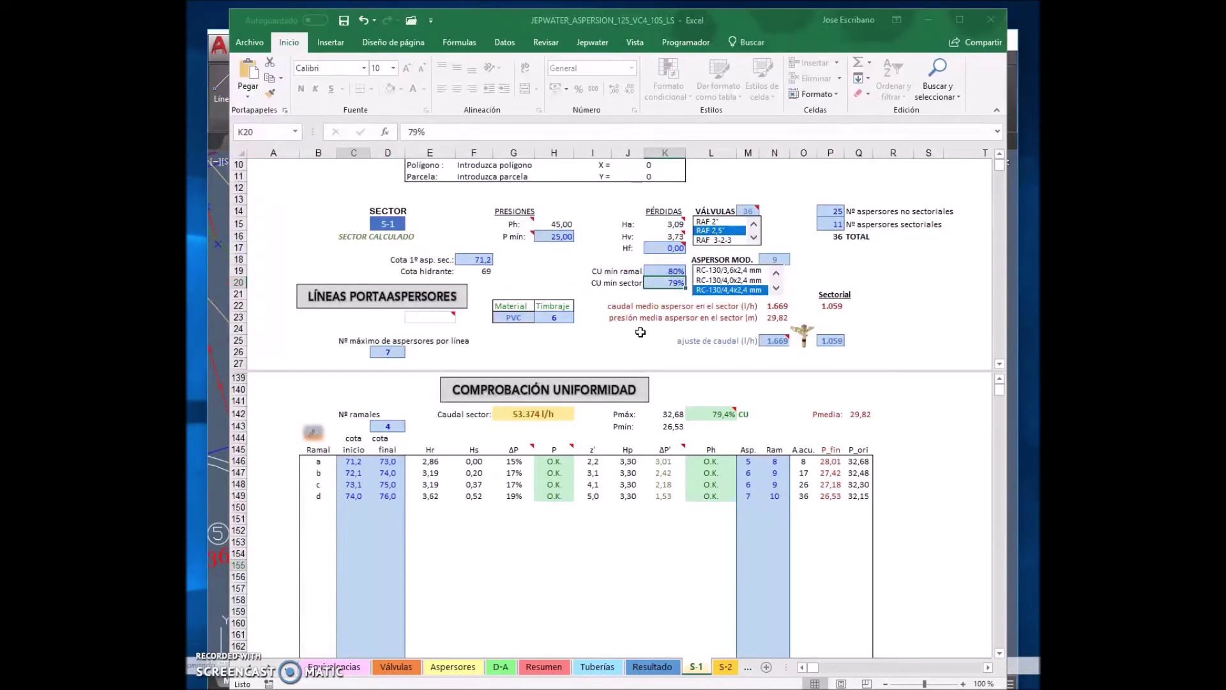
type("80")
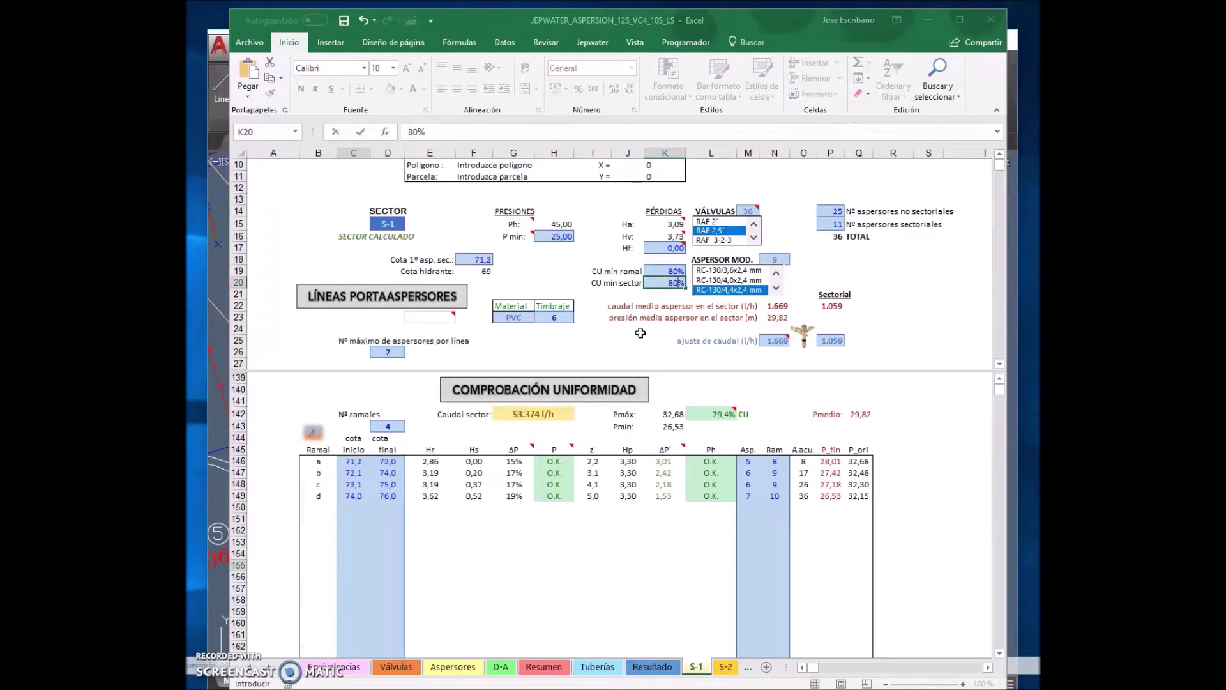
key("Return")
scroll(641, 332, "up", 10)
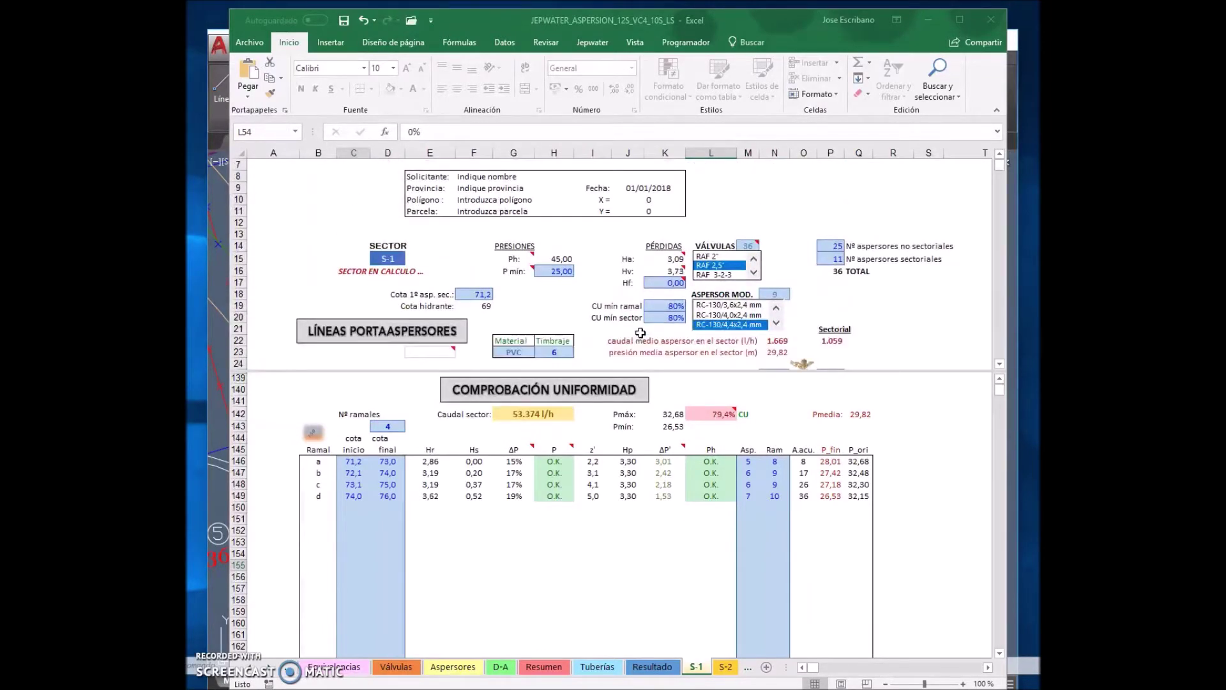
Set the outer diameter (De) of the sprinkler line section for sprinkler 3 to 50 mm.
scroll(641, 333, "down", 1)
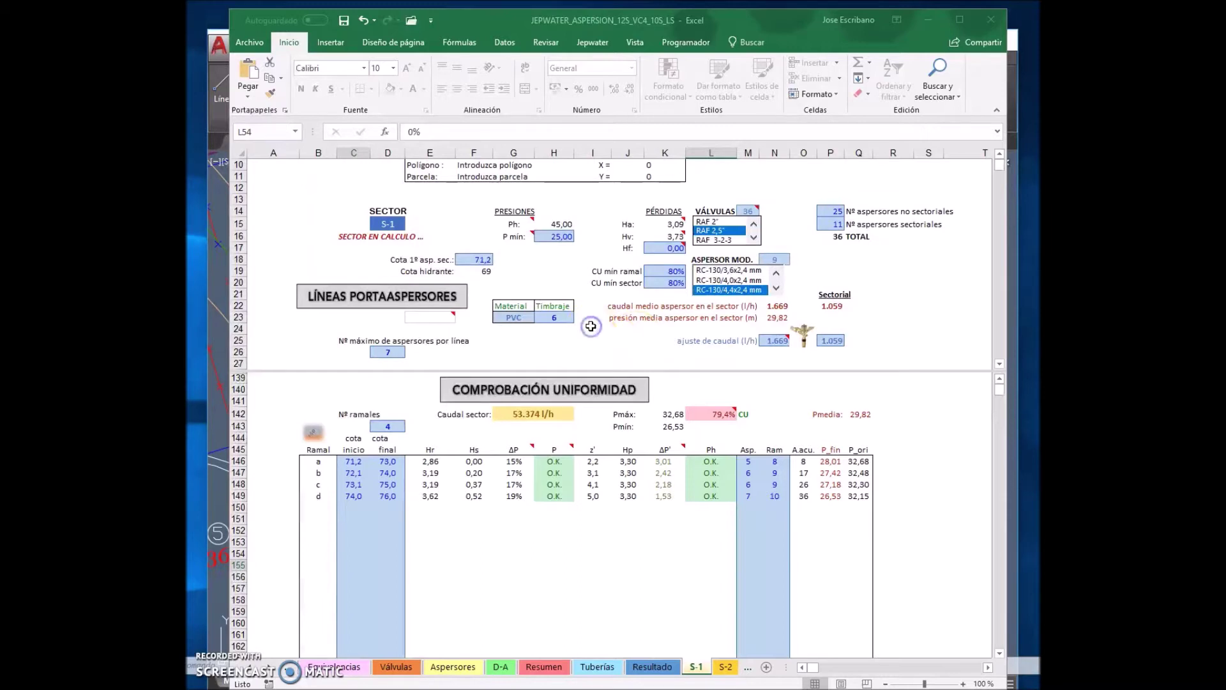
scroll(601, 273, "down", 4)
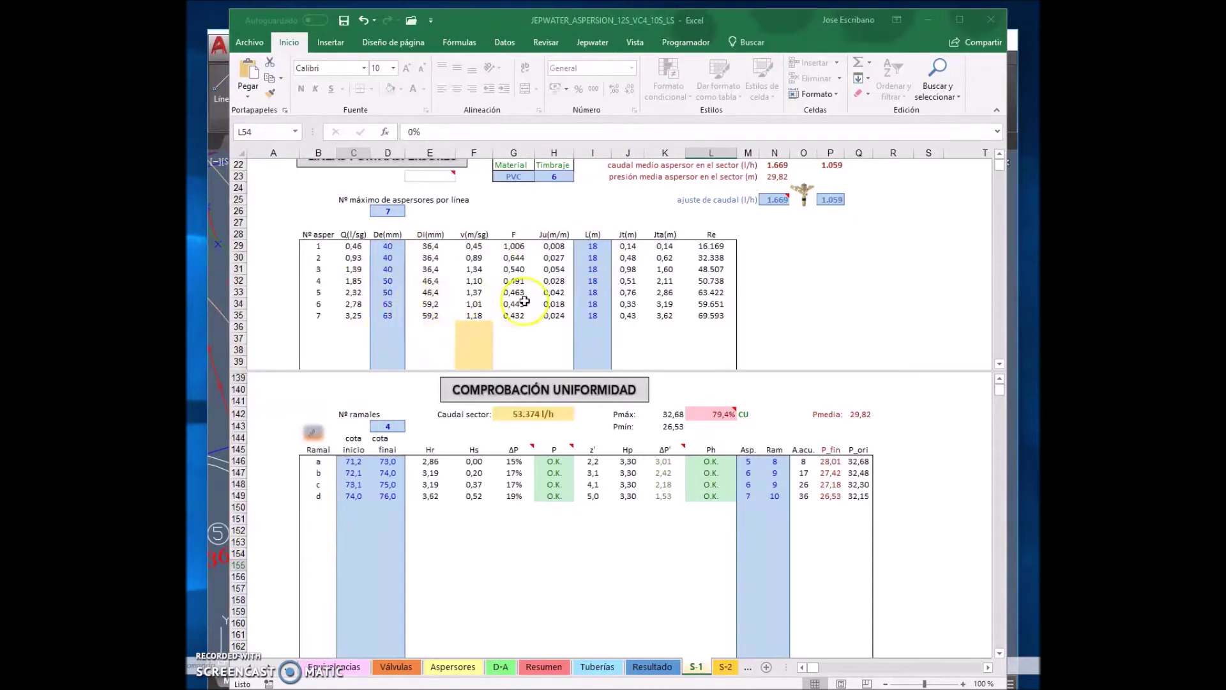
scroll(445, 304, "down", 8)
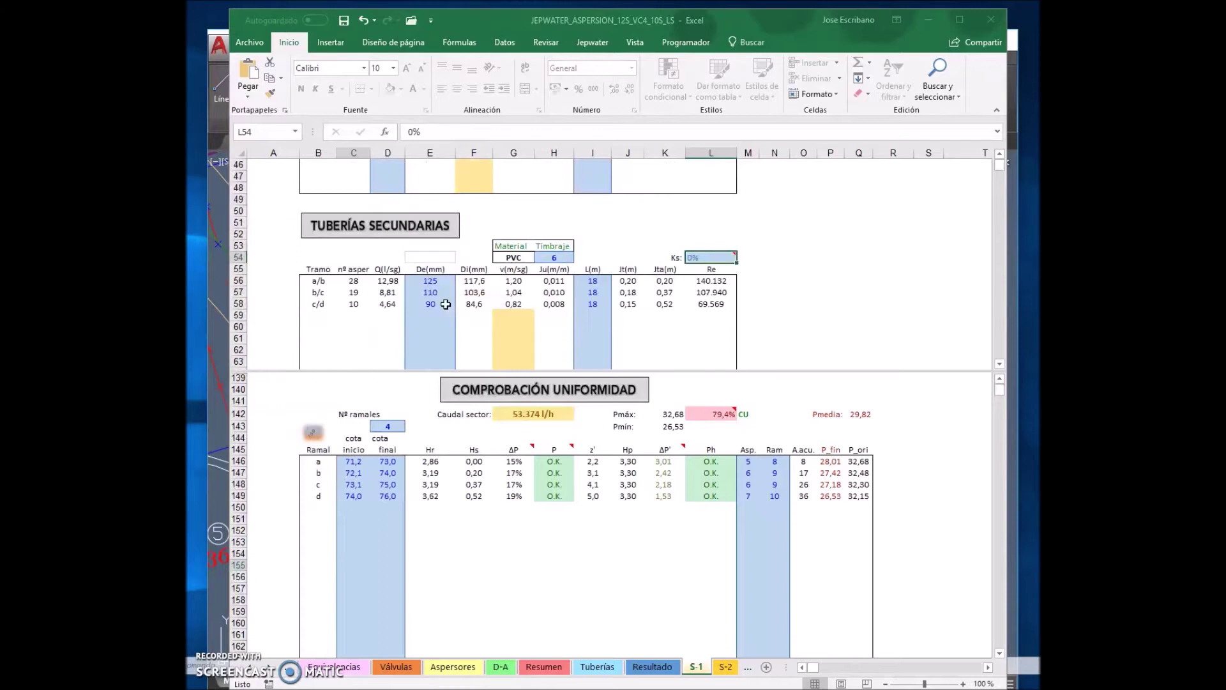
scroll(441, 300, "up", 6)
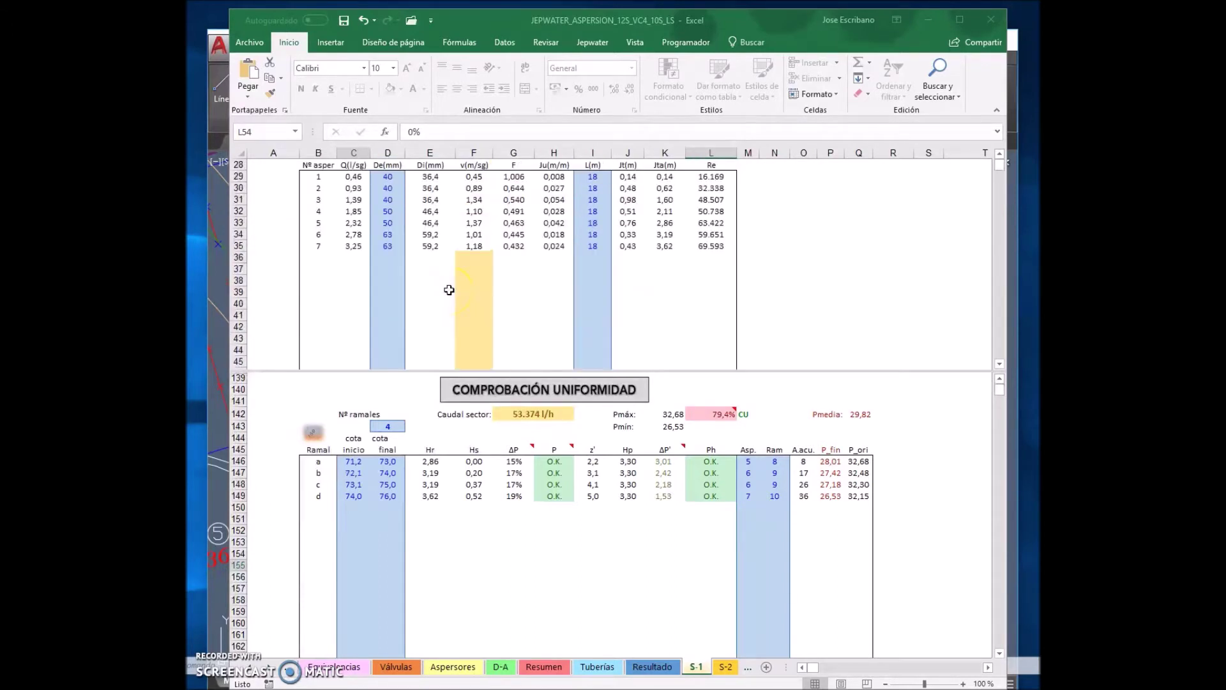
left_click(390, 199)
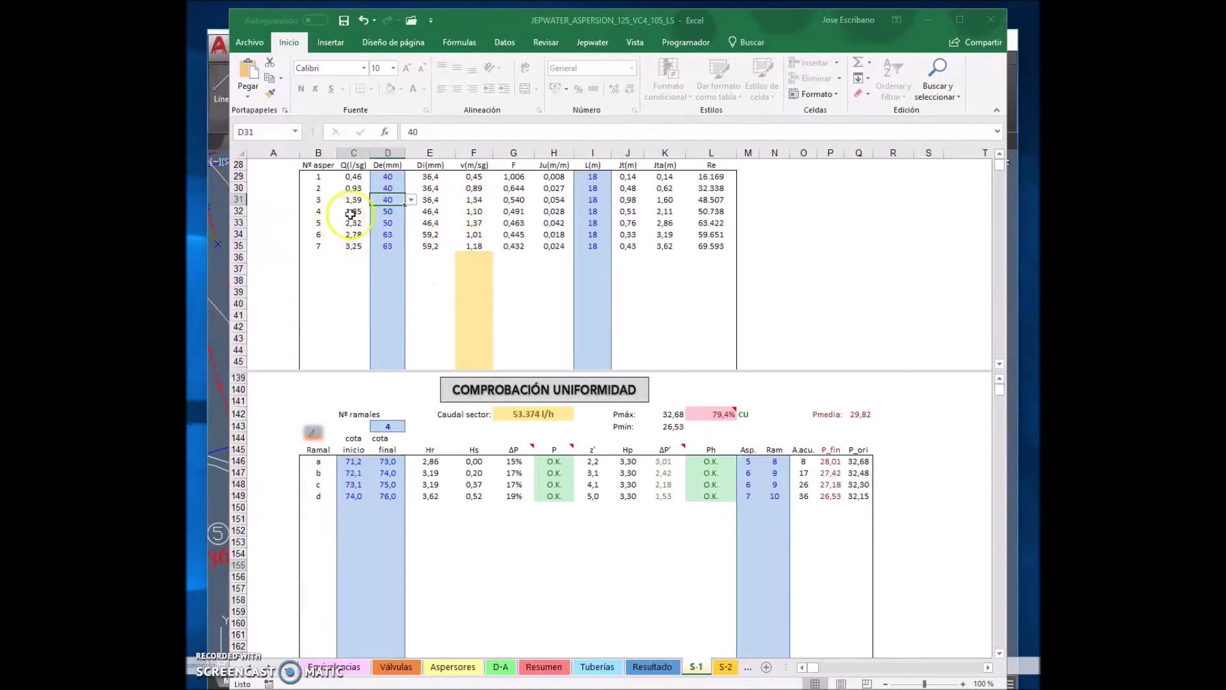
left_click(411, 200)
left_click(387, 224)
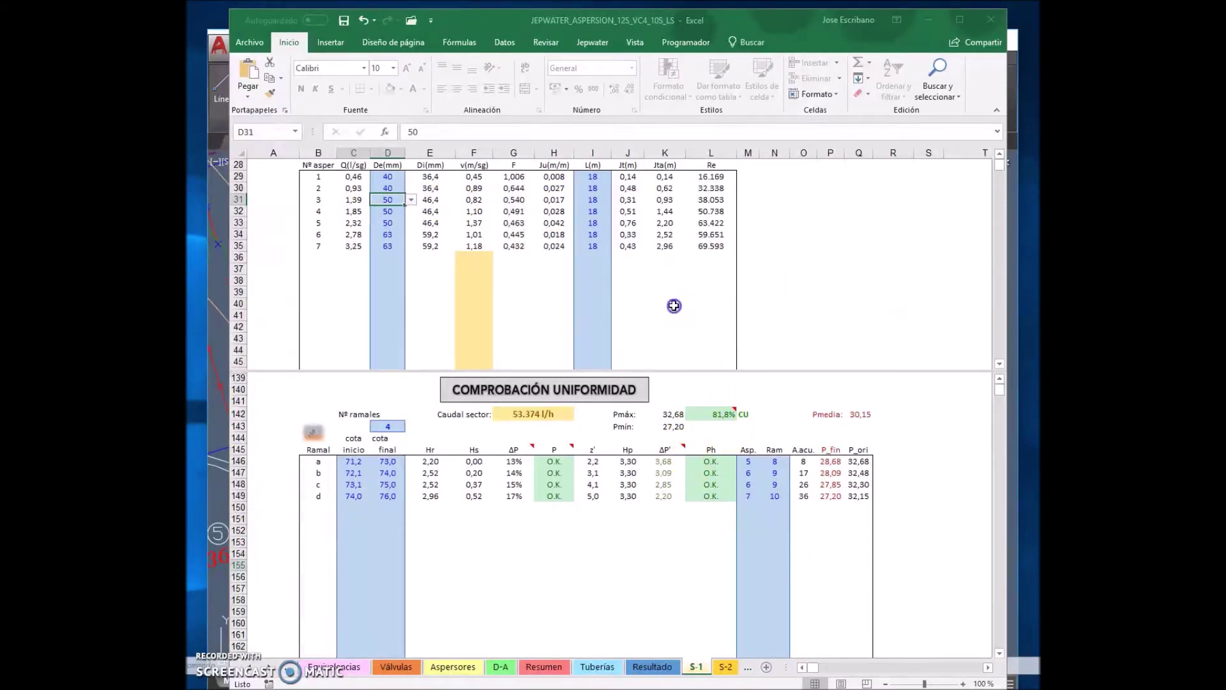
Readjust the sector's sprinkler flow to match the larger sprinkler line section.
scroll(674, 305, "up", 3)
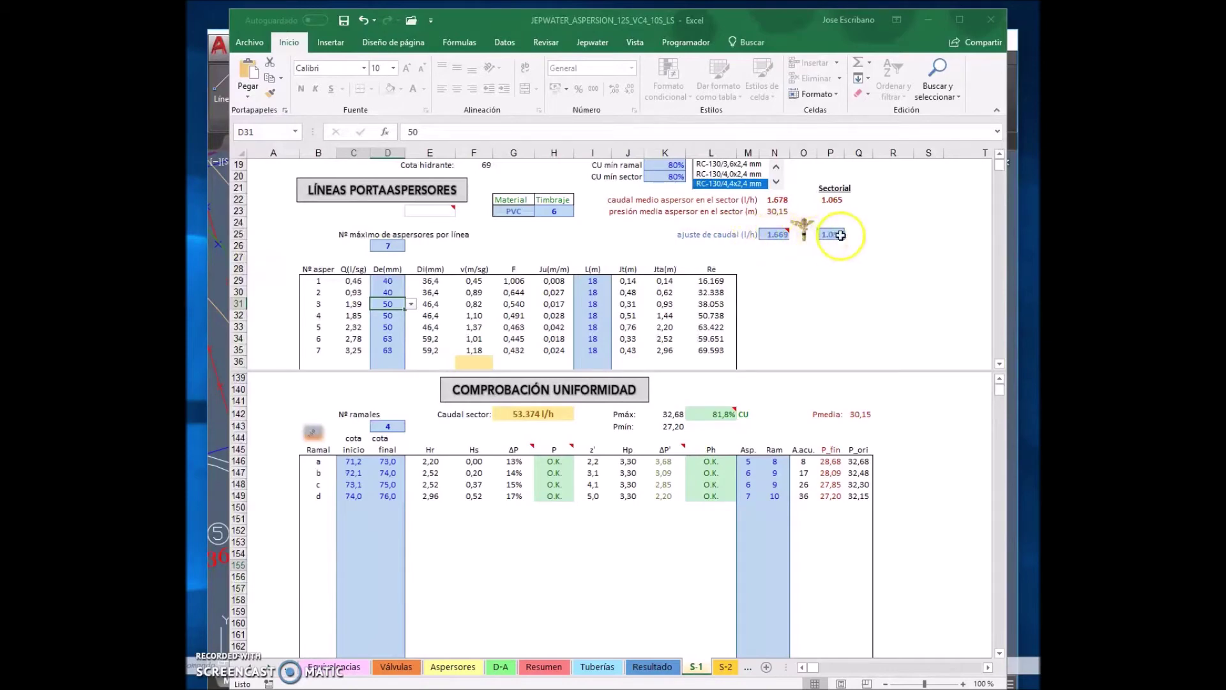
mouse_move(772, 233)
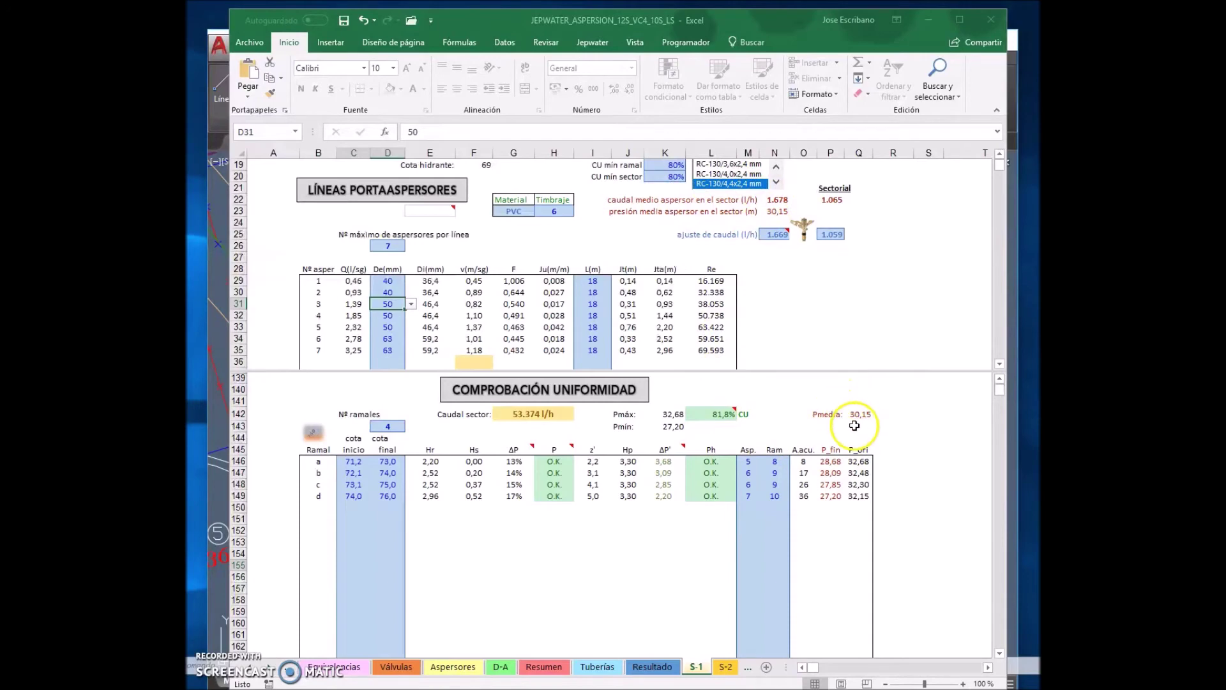
left_click(801, 234)
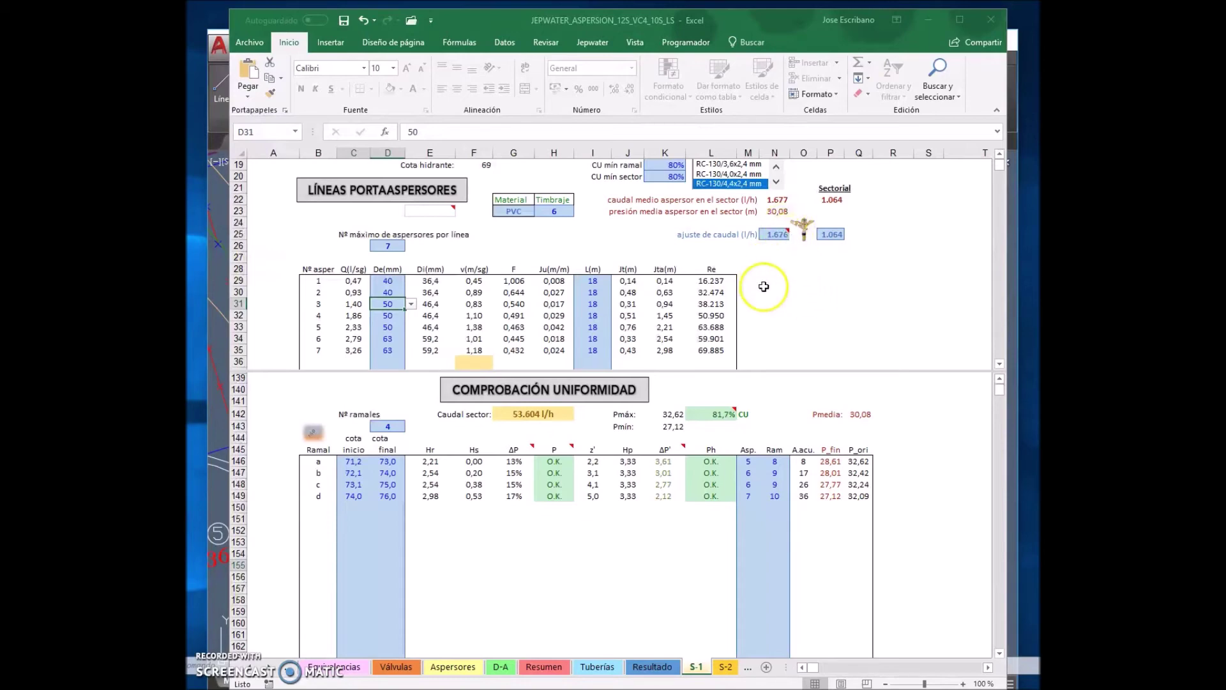
Load sector S-1's results into the table on the Resumen sheet and open the Tuberías sheet.
scroll(764, 282, "up", 2)
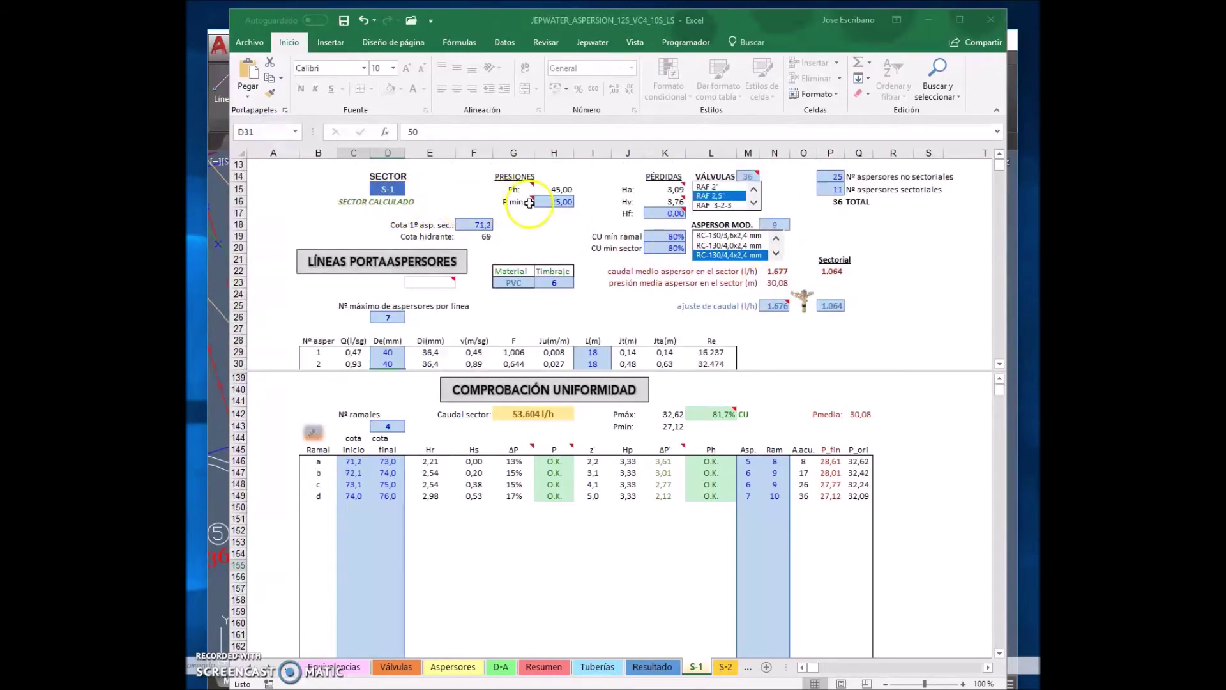
scroll(564, 209, "up", 2)
left_click(545, 672)
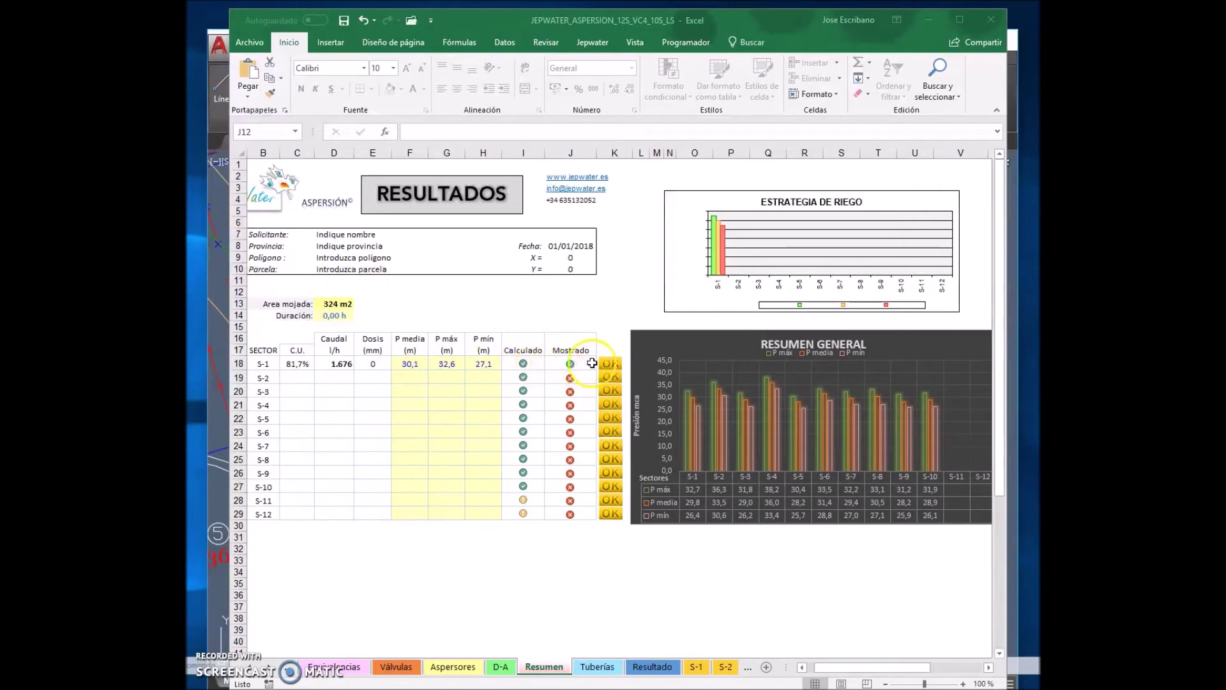
left_click(612, 366)
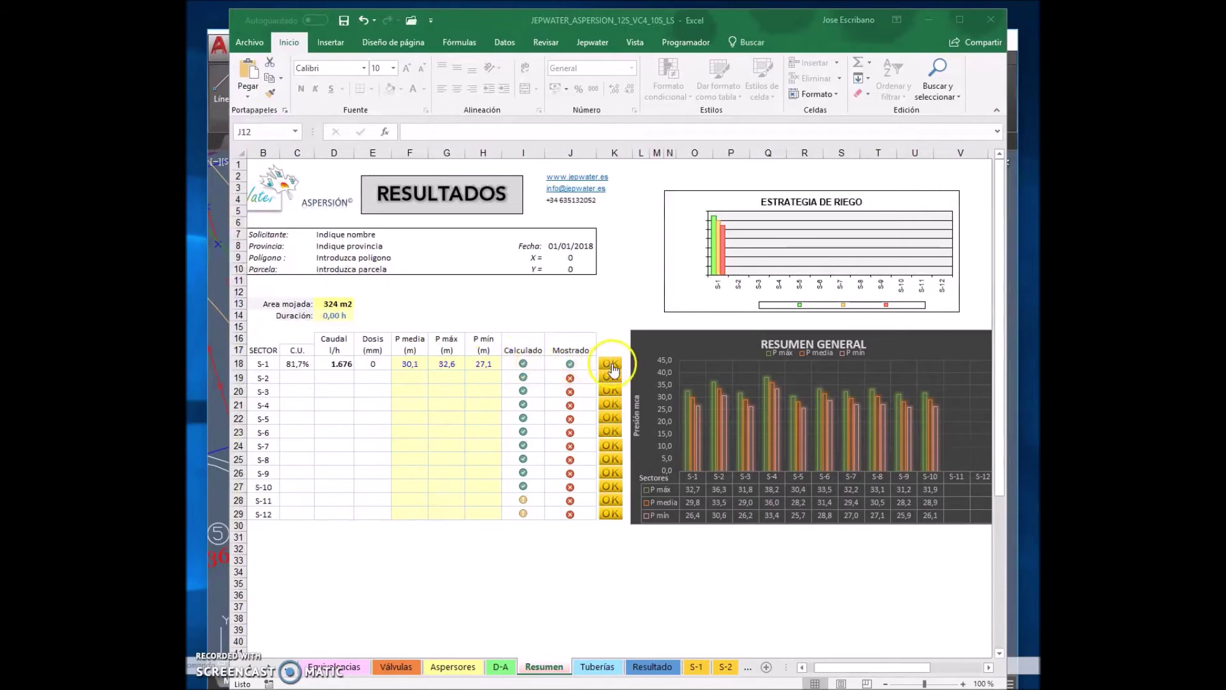
left_click(597, 667)
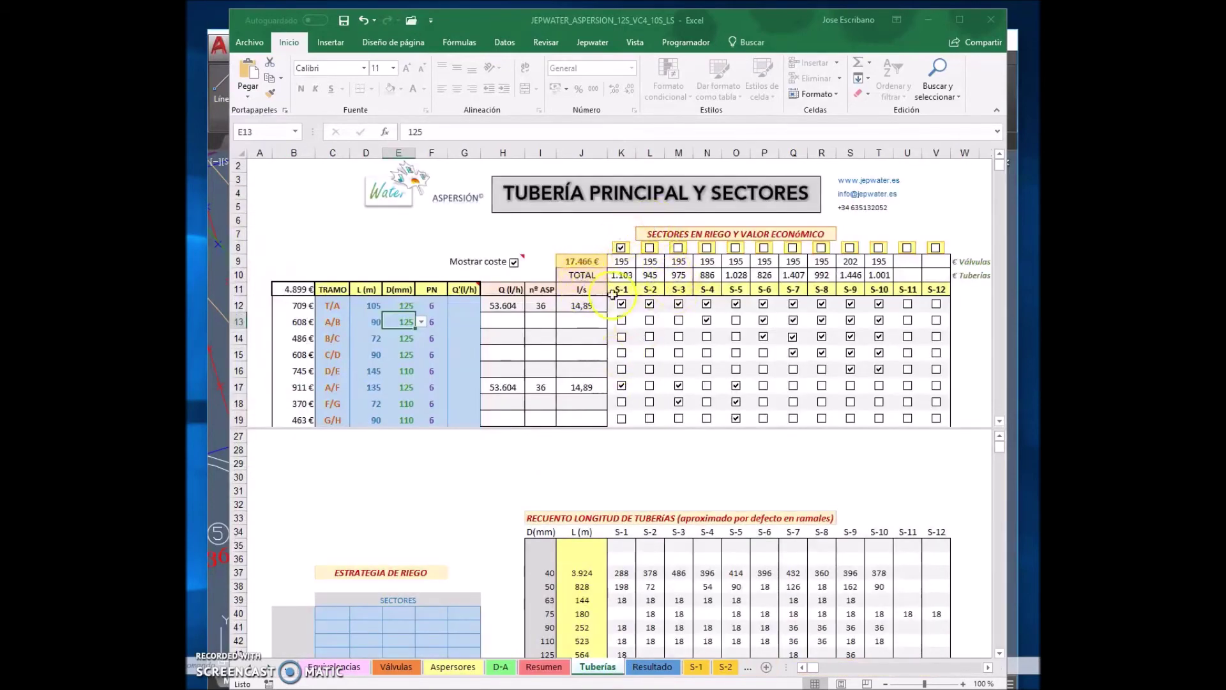